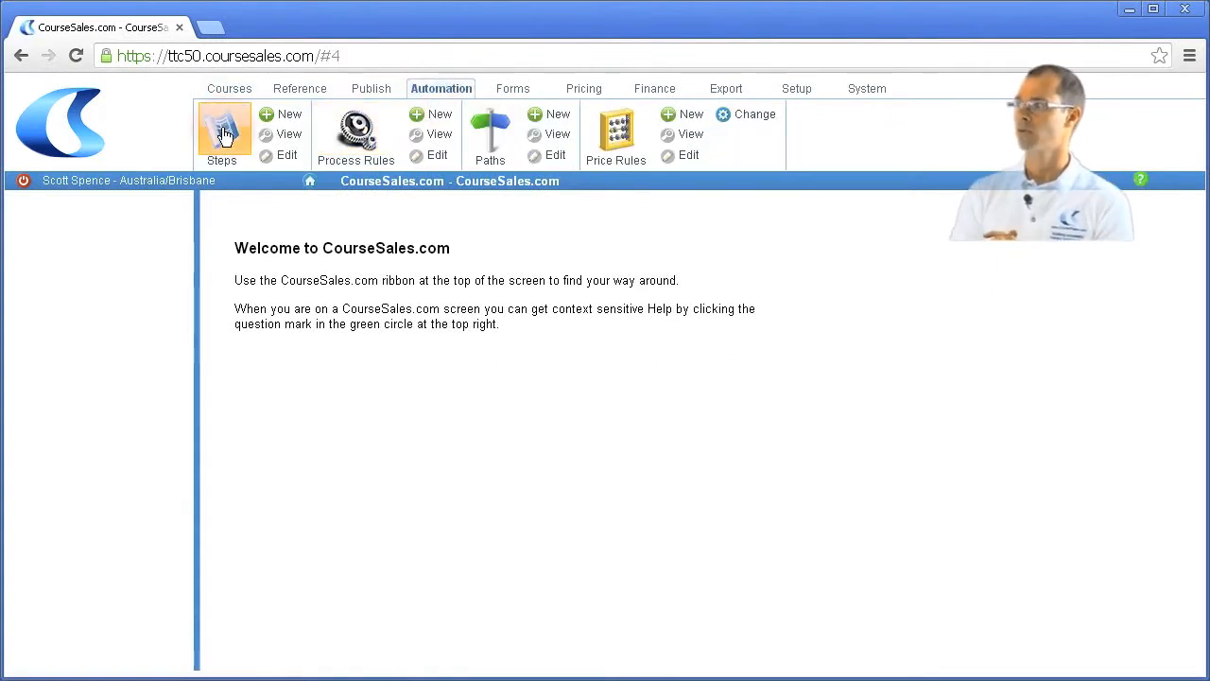
- Start a new process step named "Reminder" with short label "Rem" and label "Reminder"
click(271, 120)
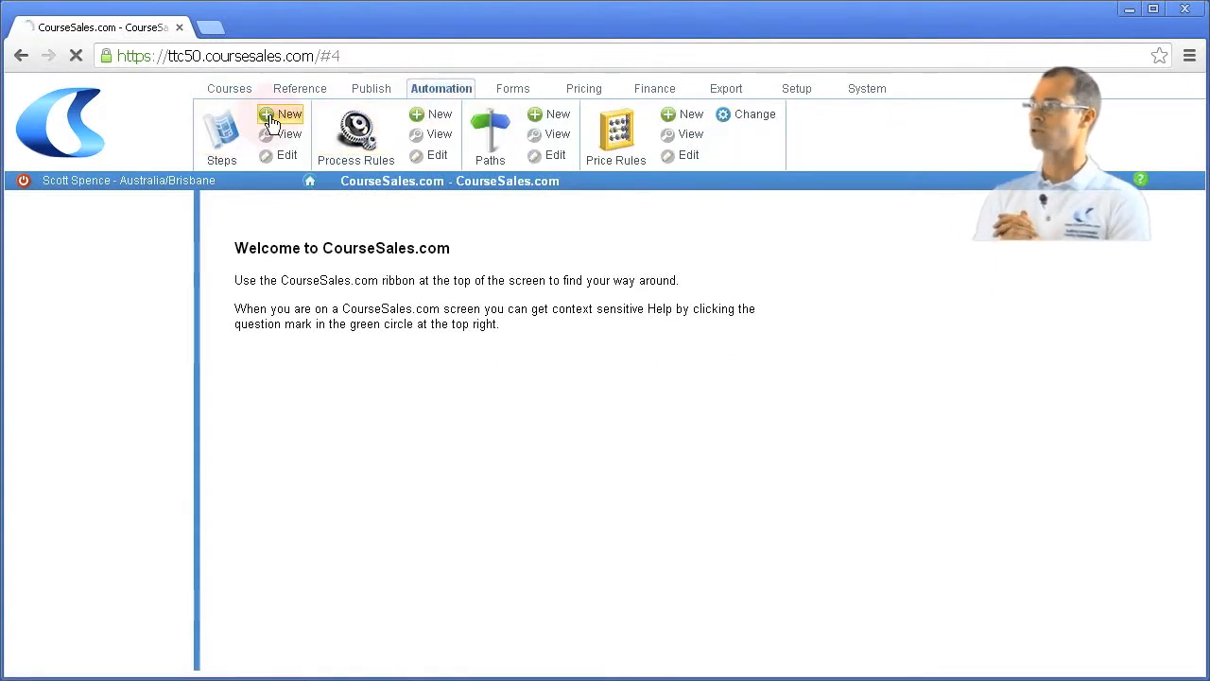
click(409, 245)
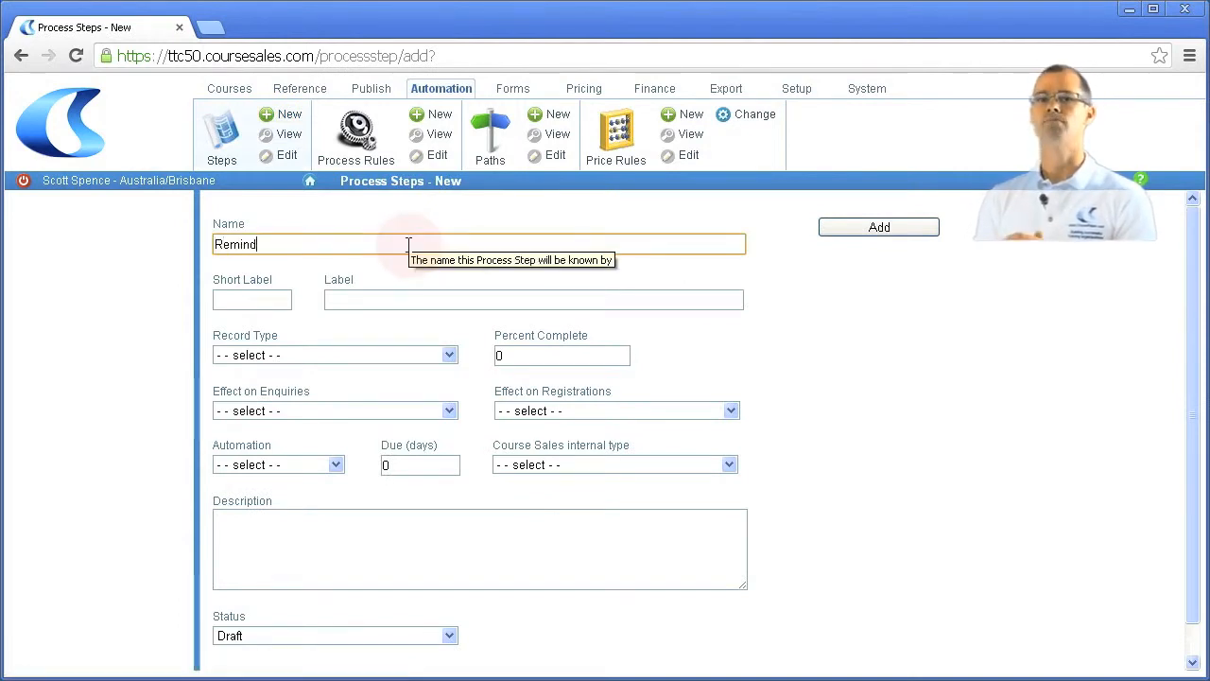
key(Tab)
text(R)
key(Tab)
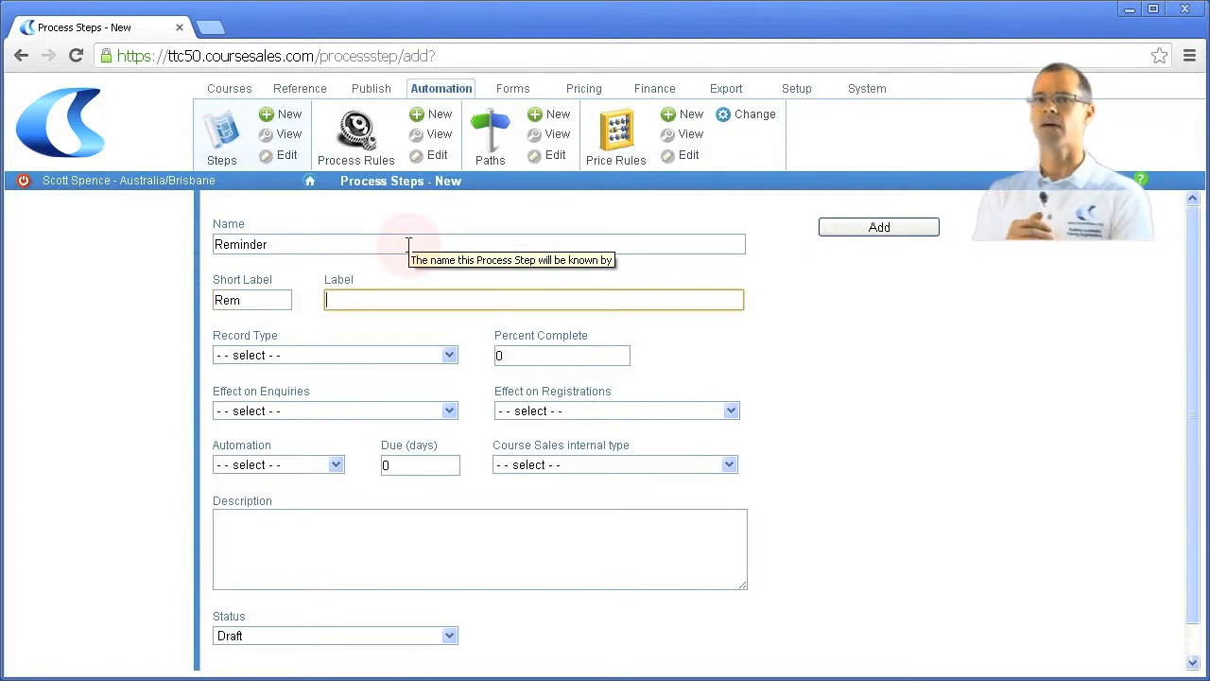
key(Tab)
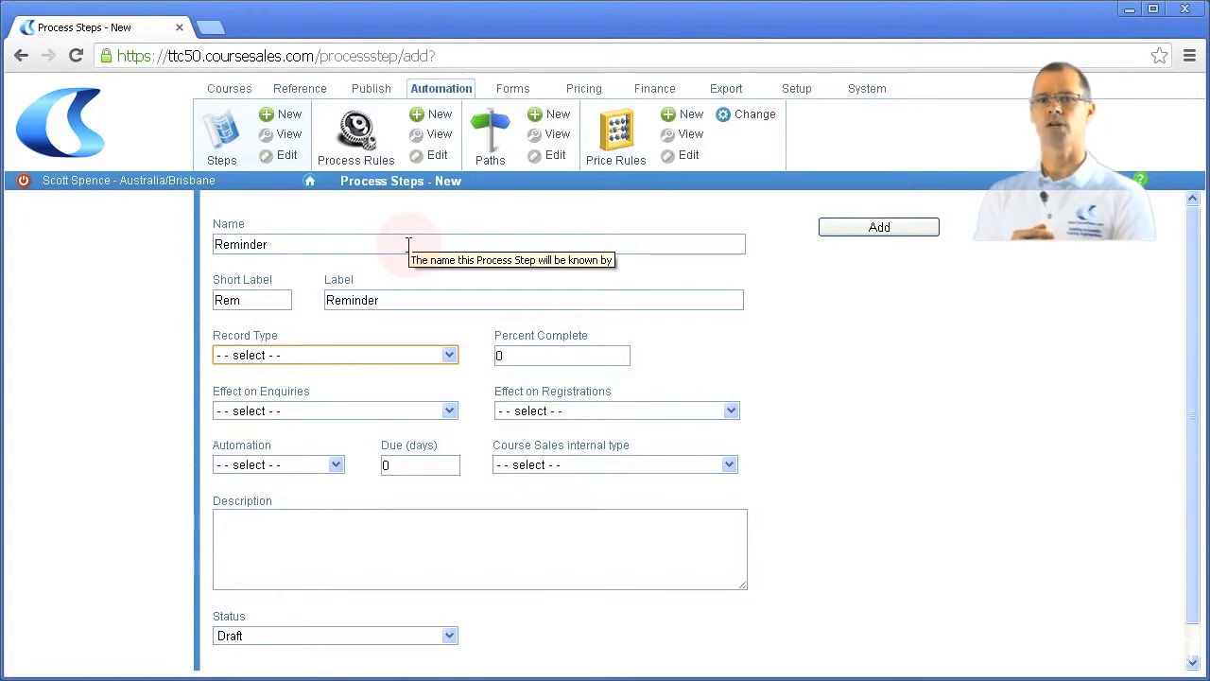
- Set the process step's record type to Documents and its percent complete to 45
click(448, 356)
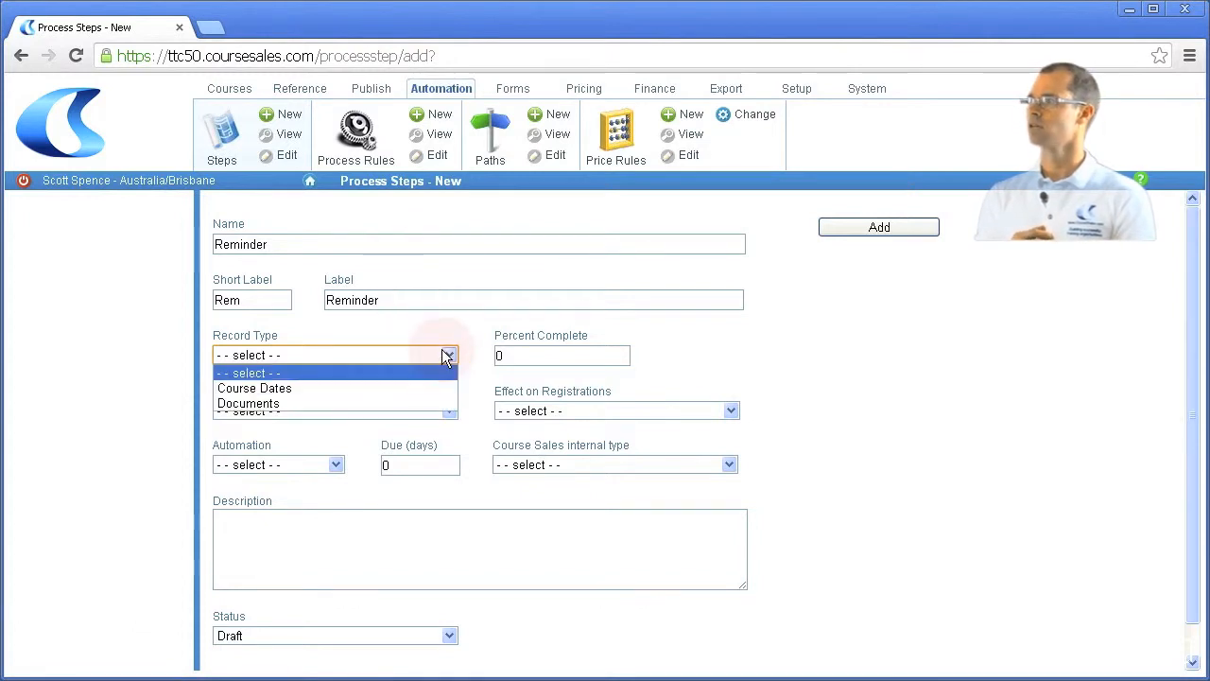
click(408, 402)
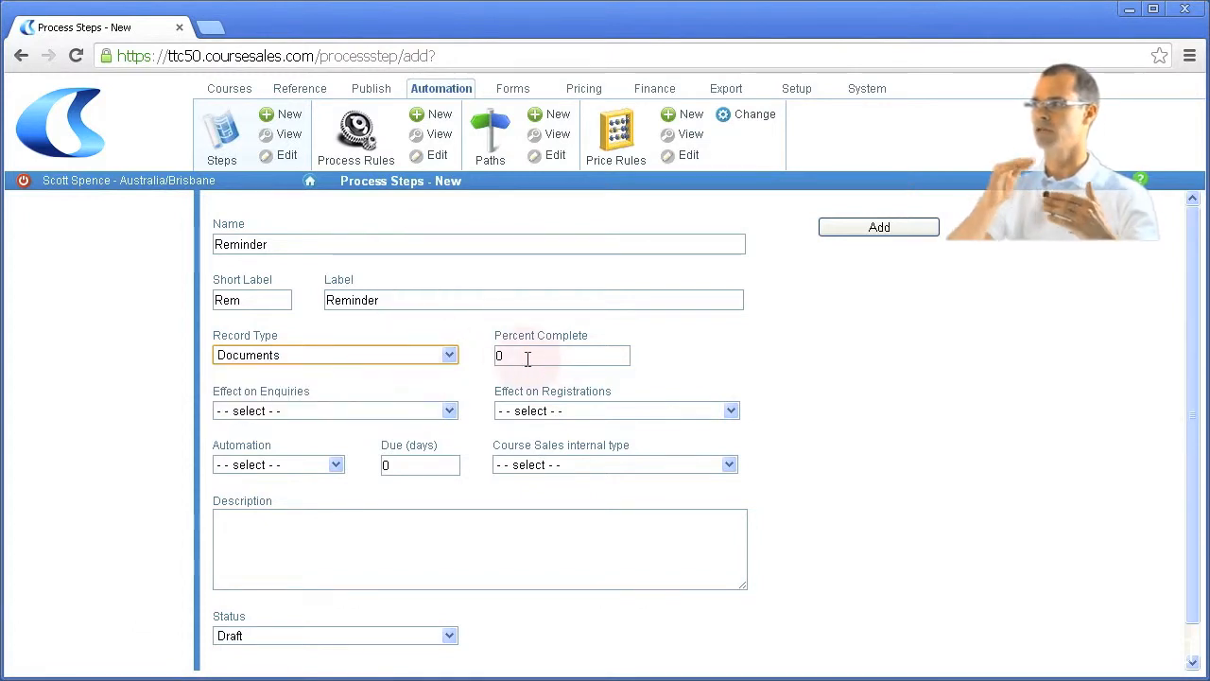
key(Tab)
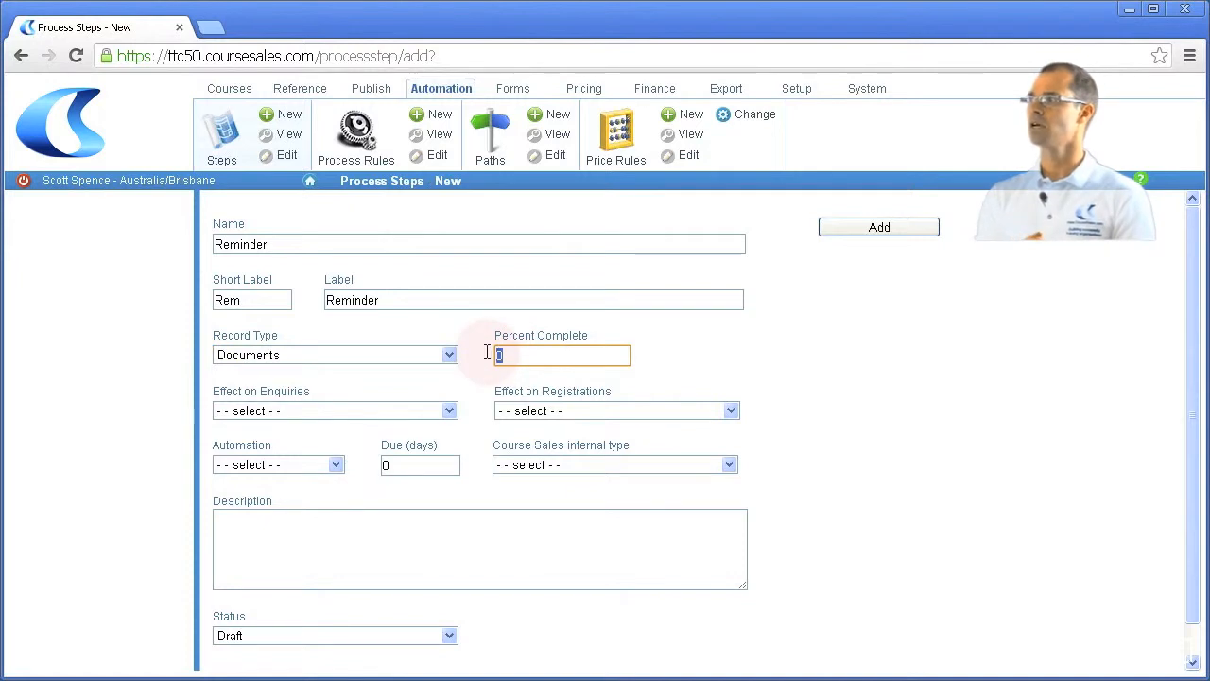
text(45)
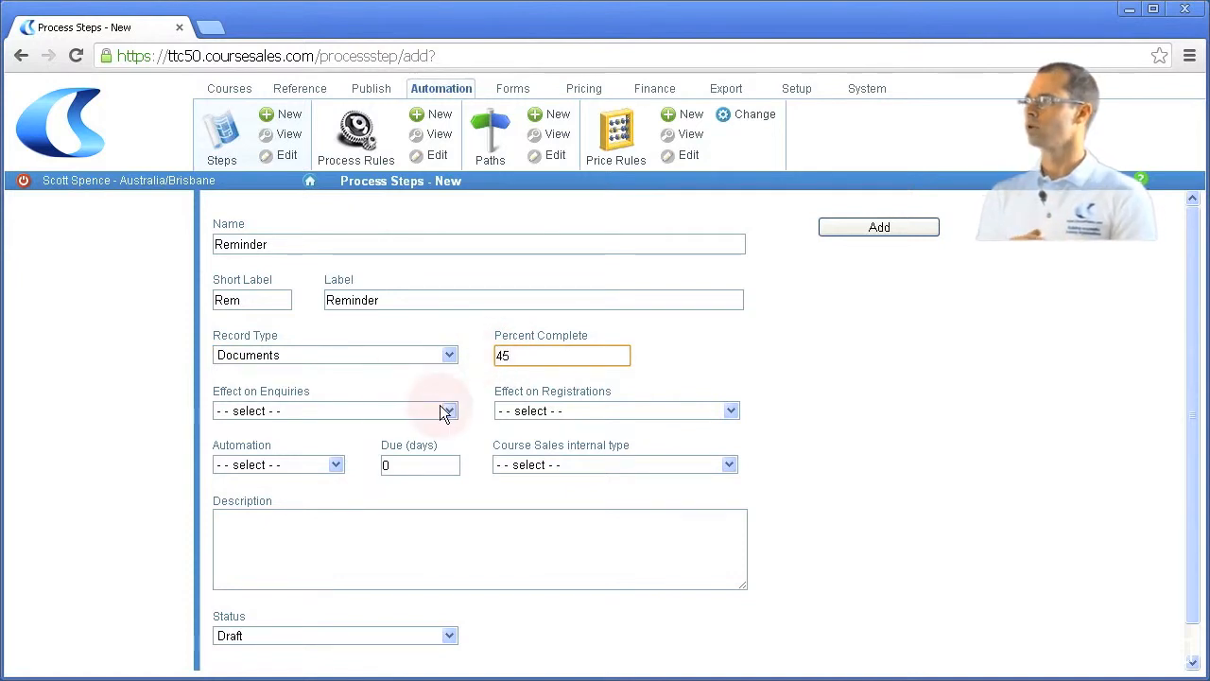
- Set the process step's automation to User only and make it due at 3 days
click(334, 466)
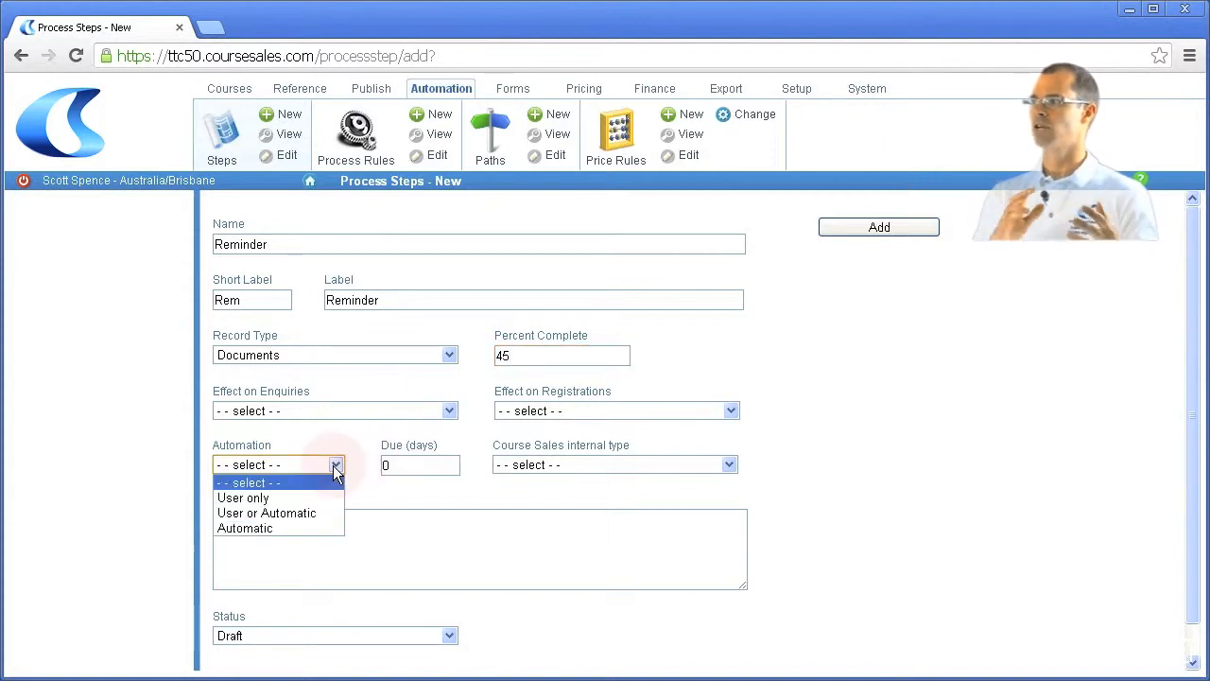
click(297, 499)
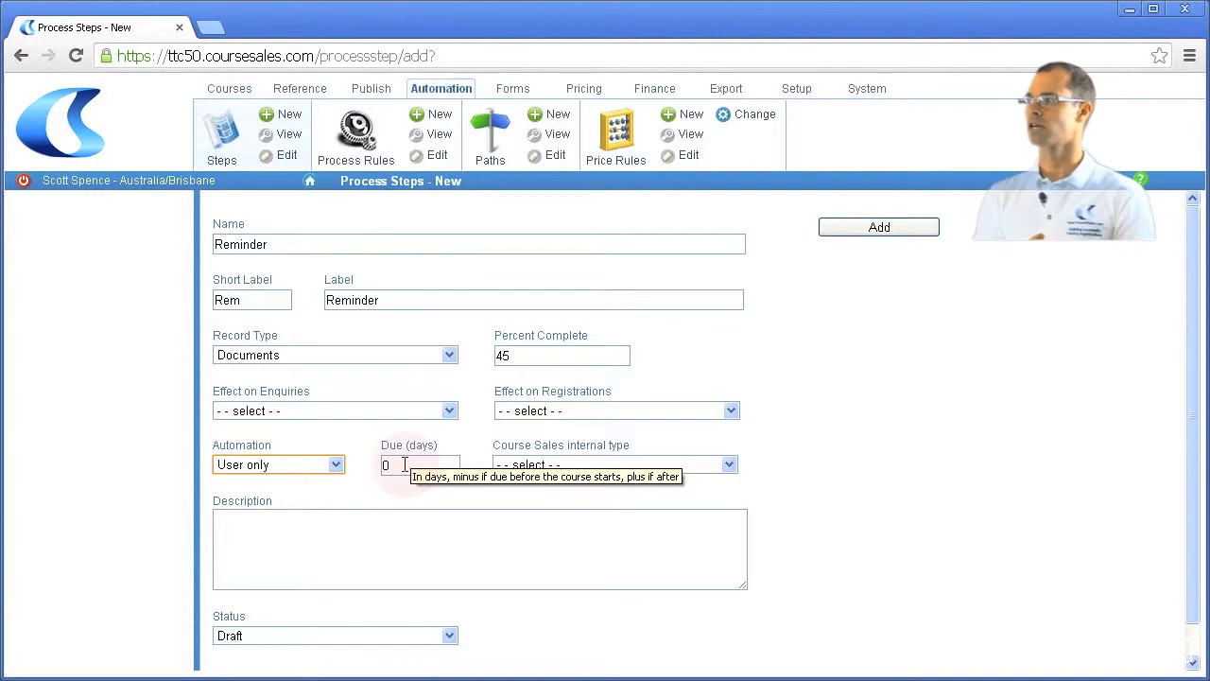
drag(404, 465, 367, 465)
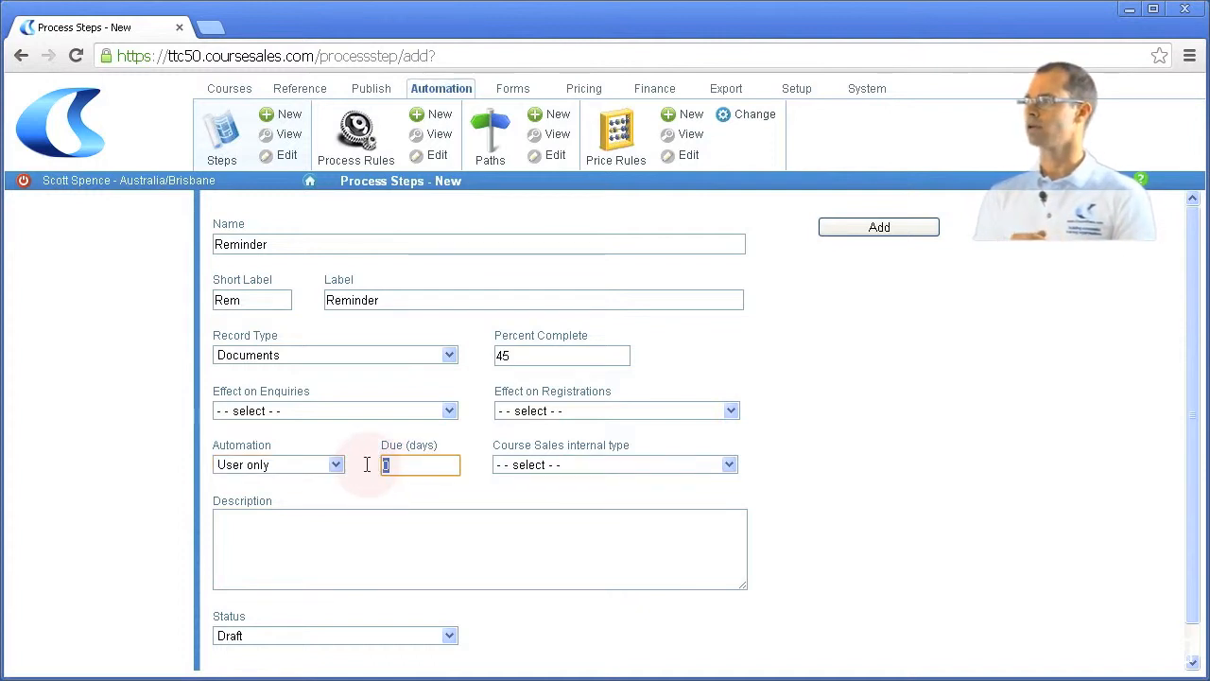
text(3)
- Describe the step as "This is a reminder to the student participant to attend the course, providing date and venue details via email."
click(449, 526)
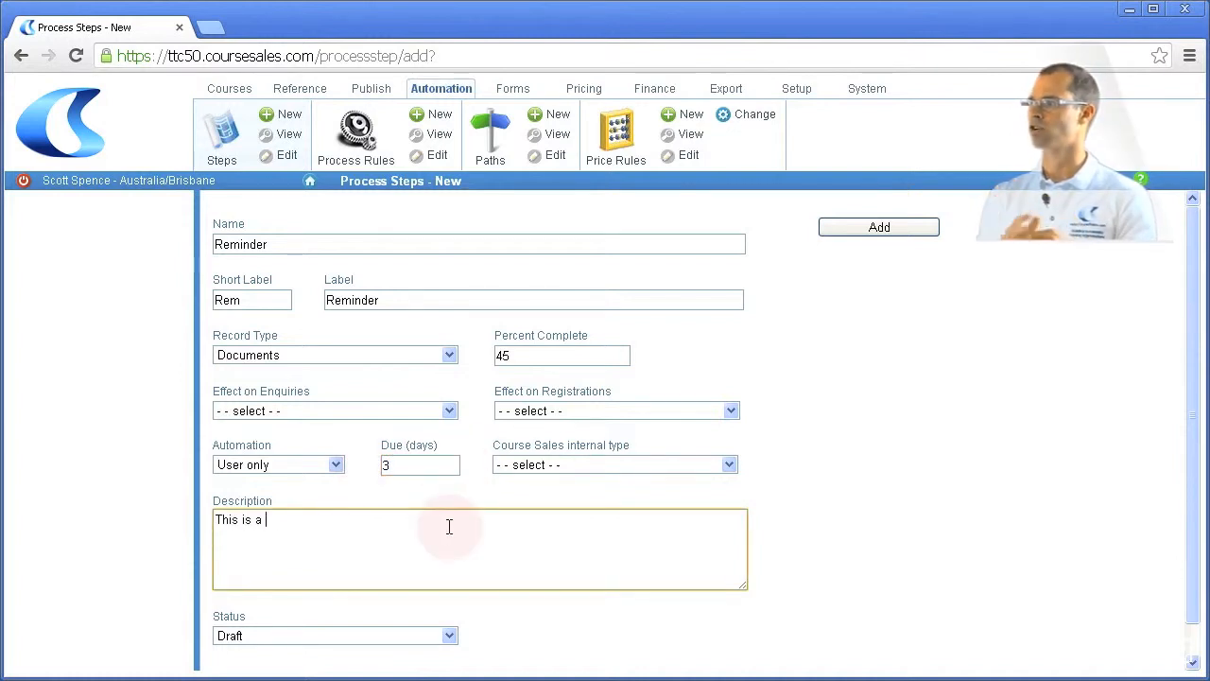
text(This is a reminder to the st)
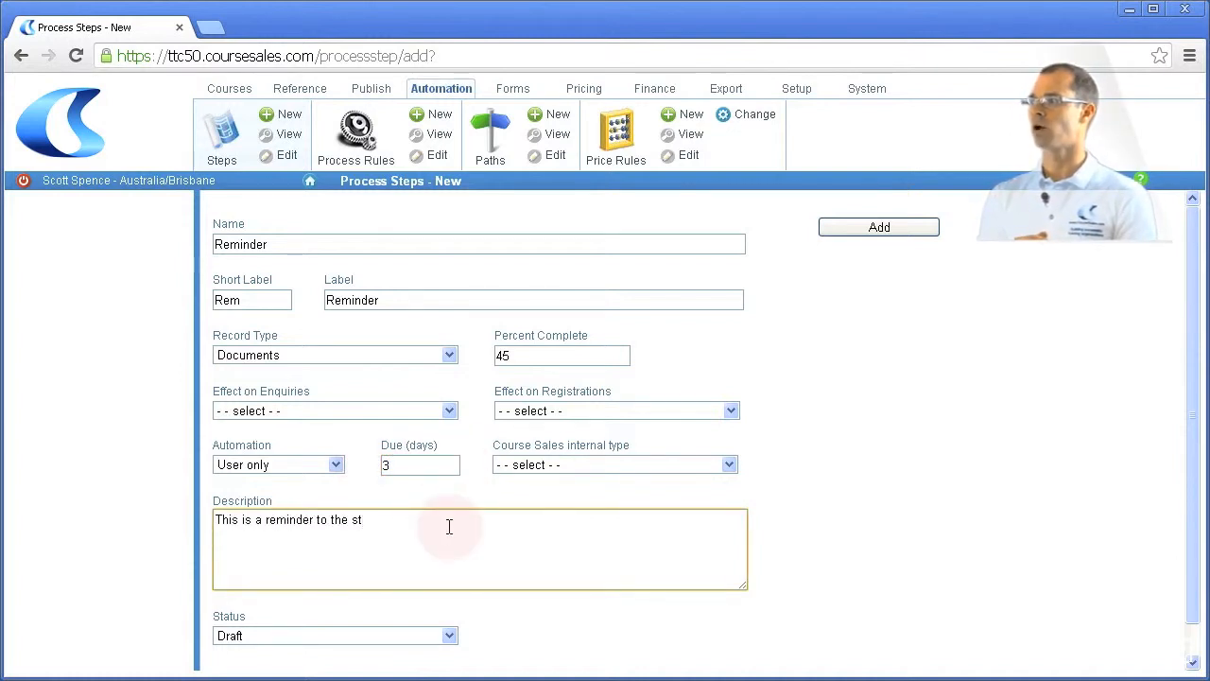
text(udent participant to att)
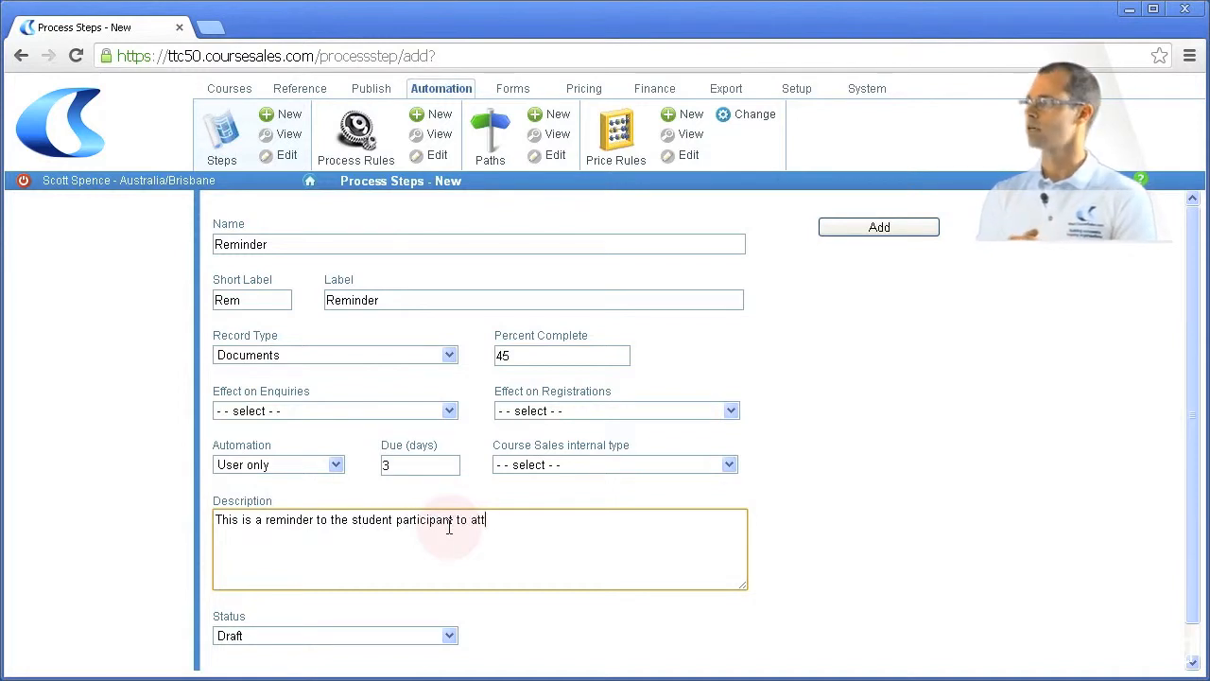
text(end the course, providing )
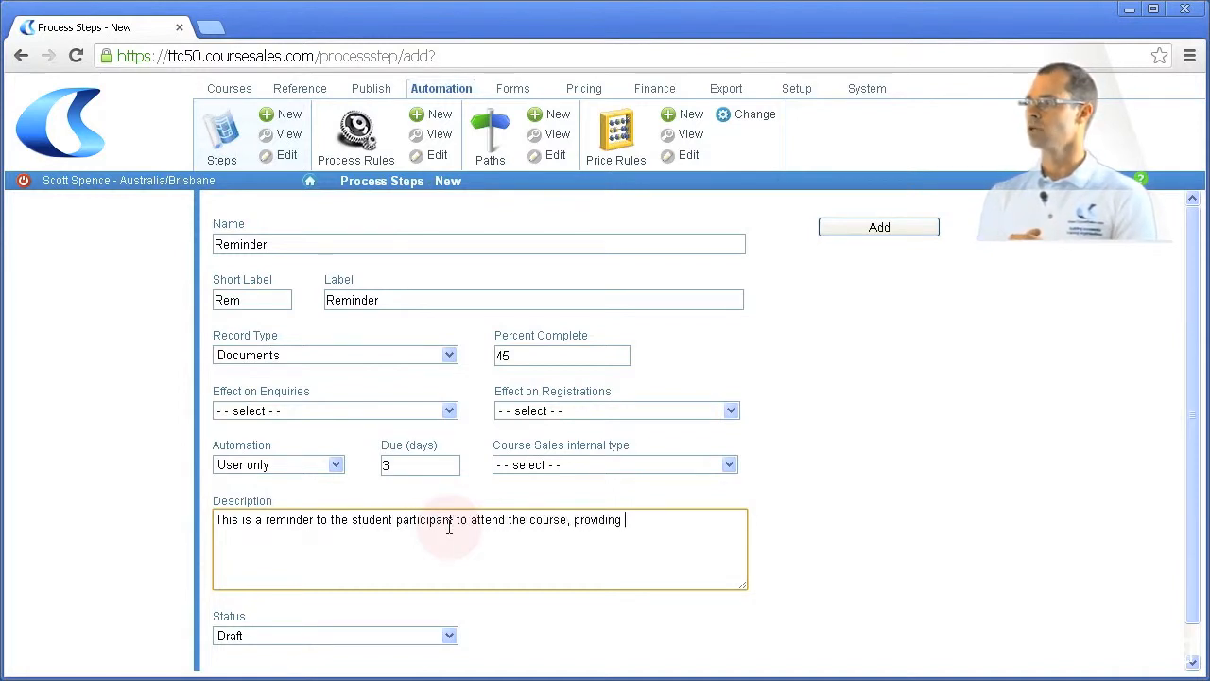
text(date and venue details.)
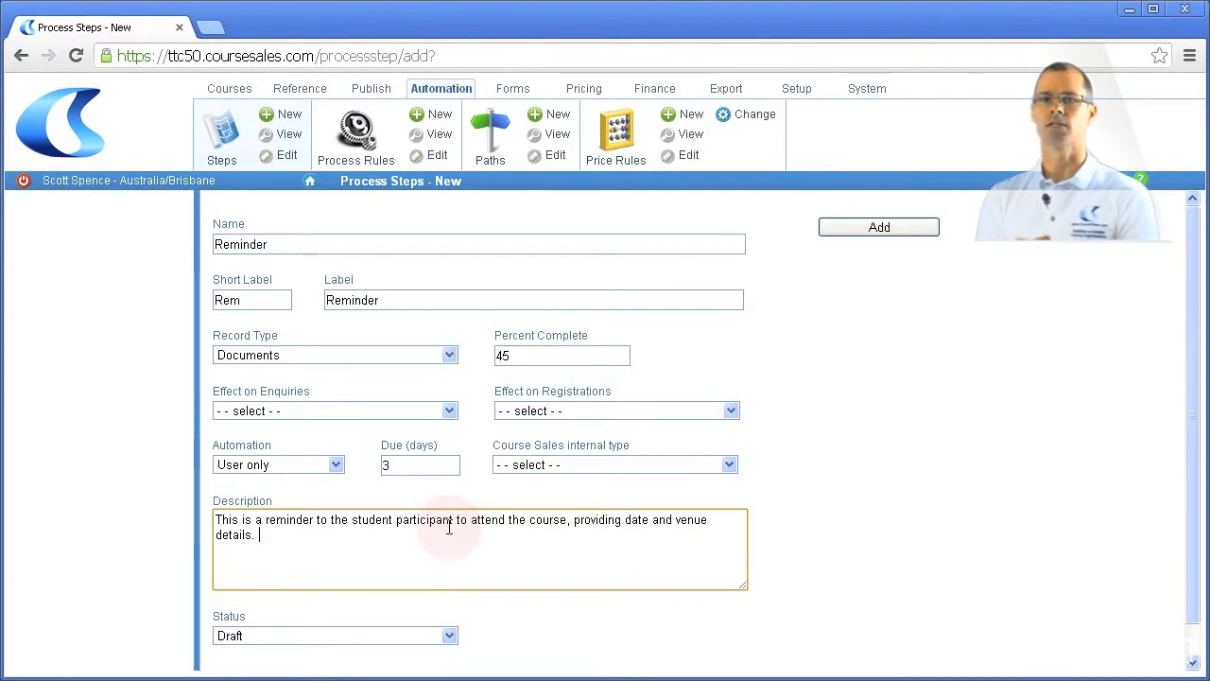
key(BackSpace)
text(.)
- Set the Reminder process step's status to Active and add the record
click(447, 635)
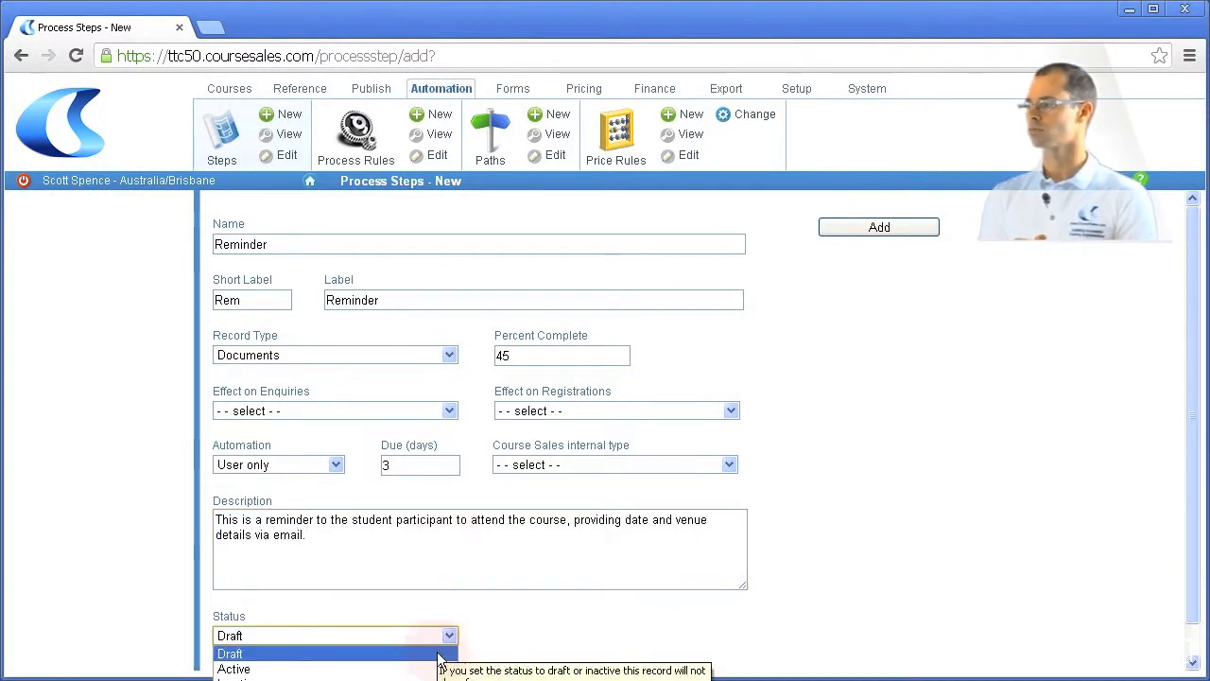
click(439, 669)
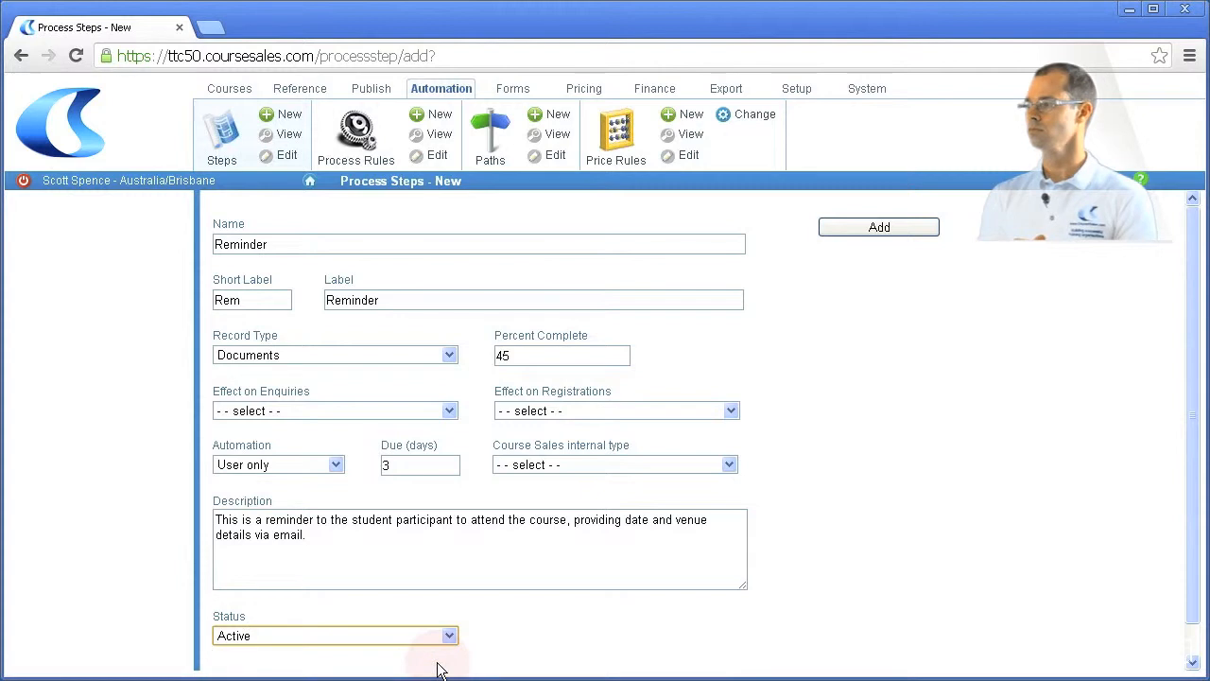
click(881, 227)
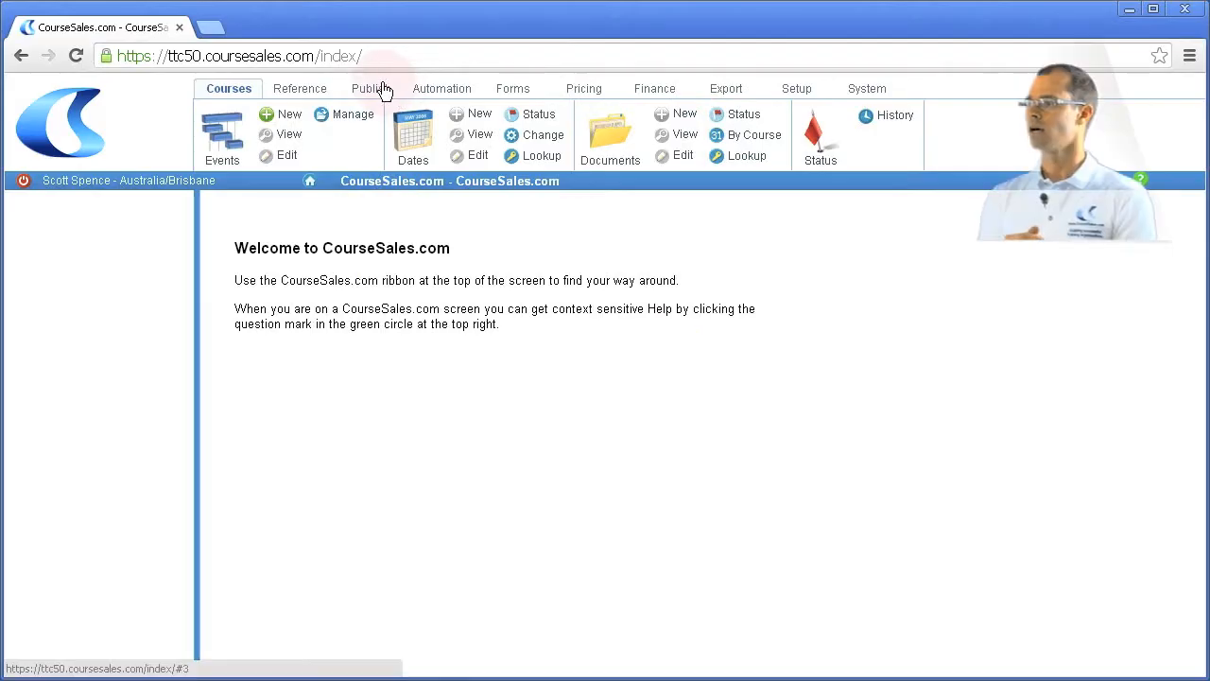
- Open the published content list and filter it to active content of type Email
click(383, 89)
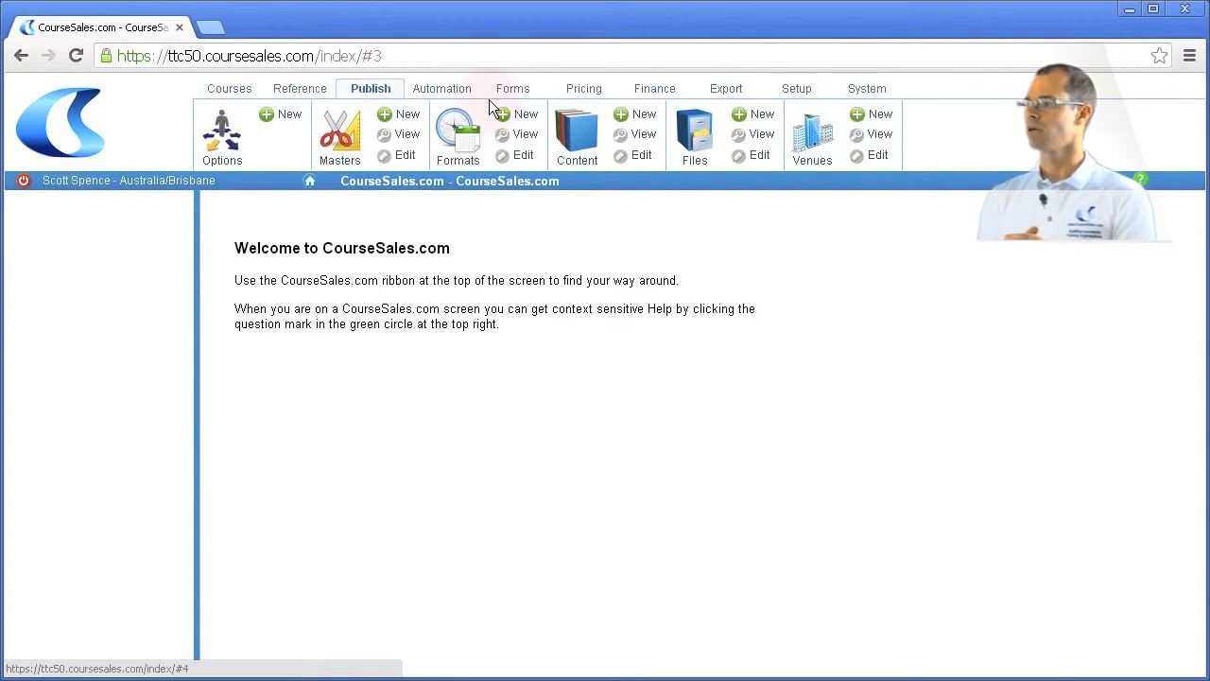
click(560, 130)
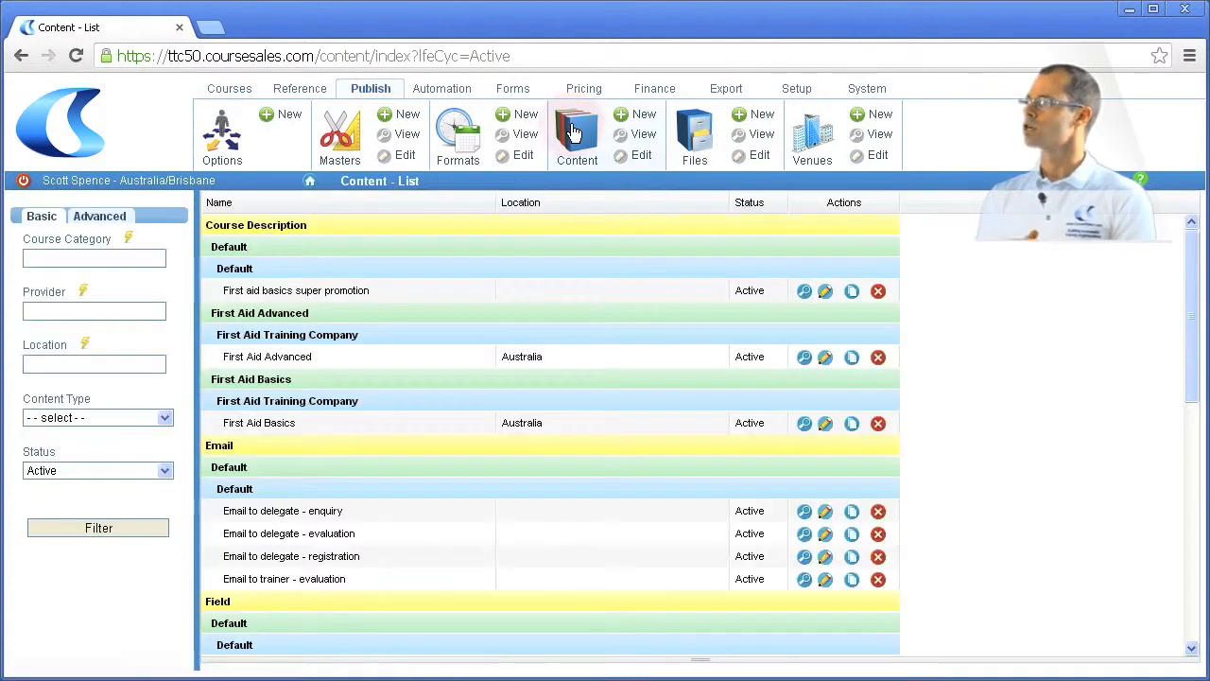
click(159, 417)
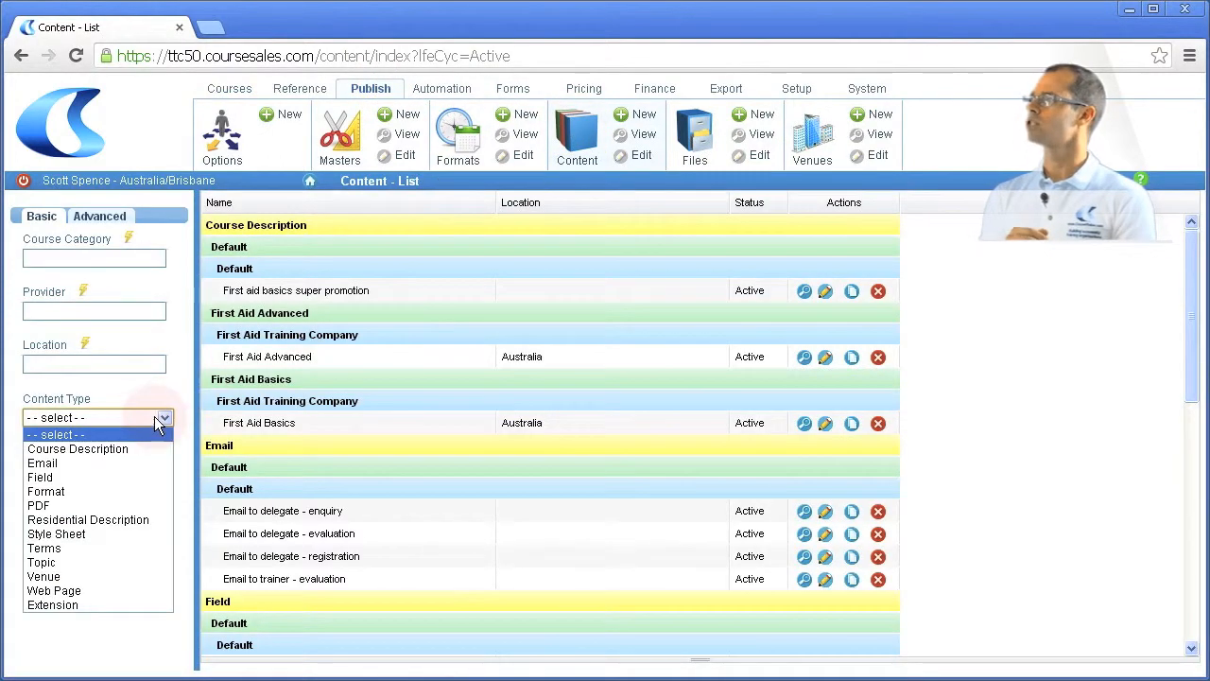
click(135, 462)
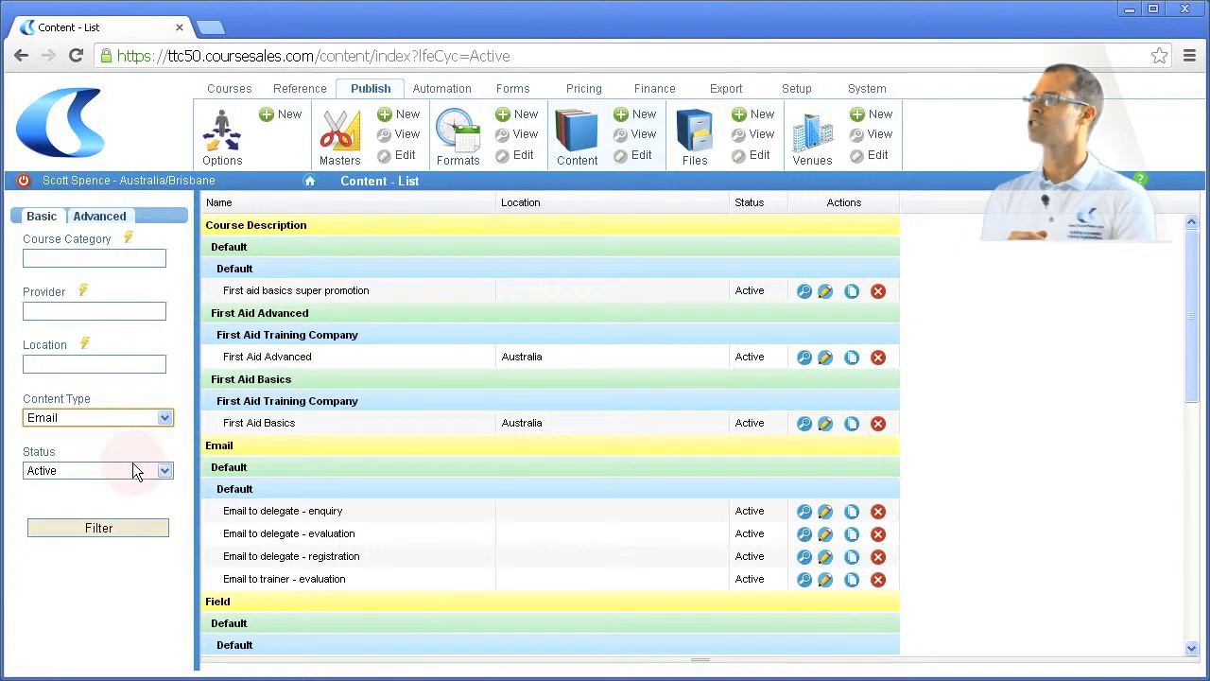
click(103, 528)
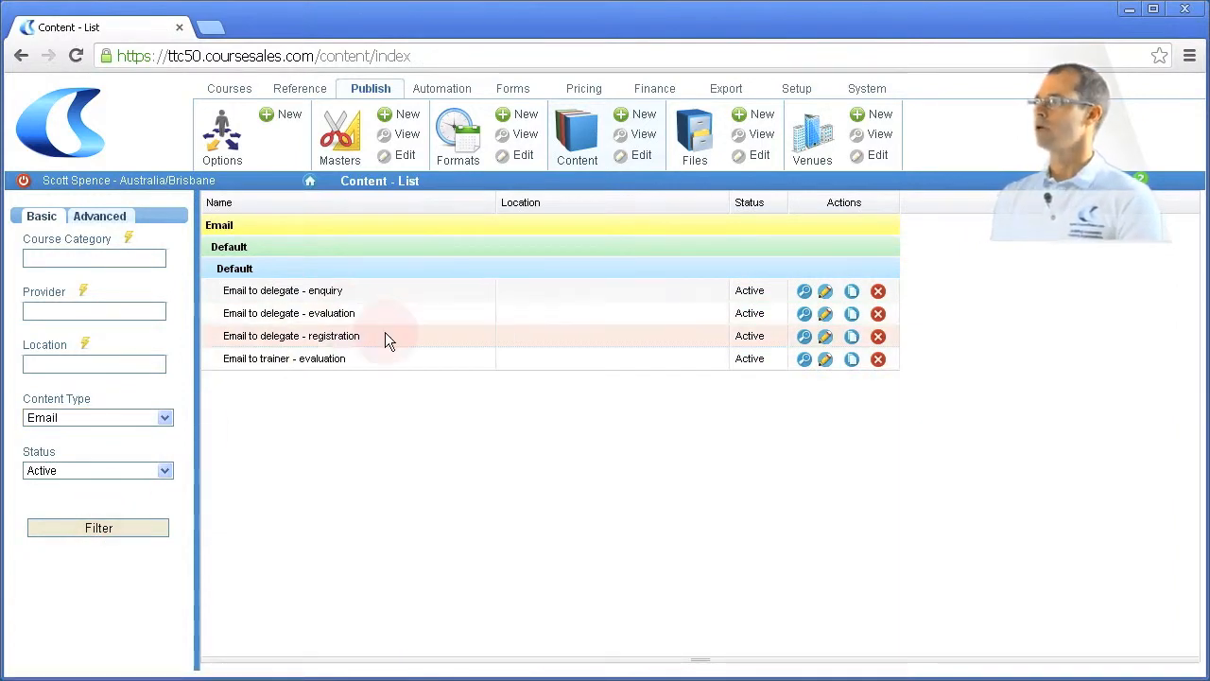
- Start a copy of "Email to delegate - registration", naming it "Email to delegate - reminder" with the label "Reminder"
click(853, 340)
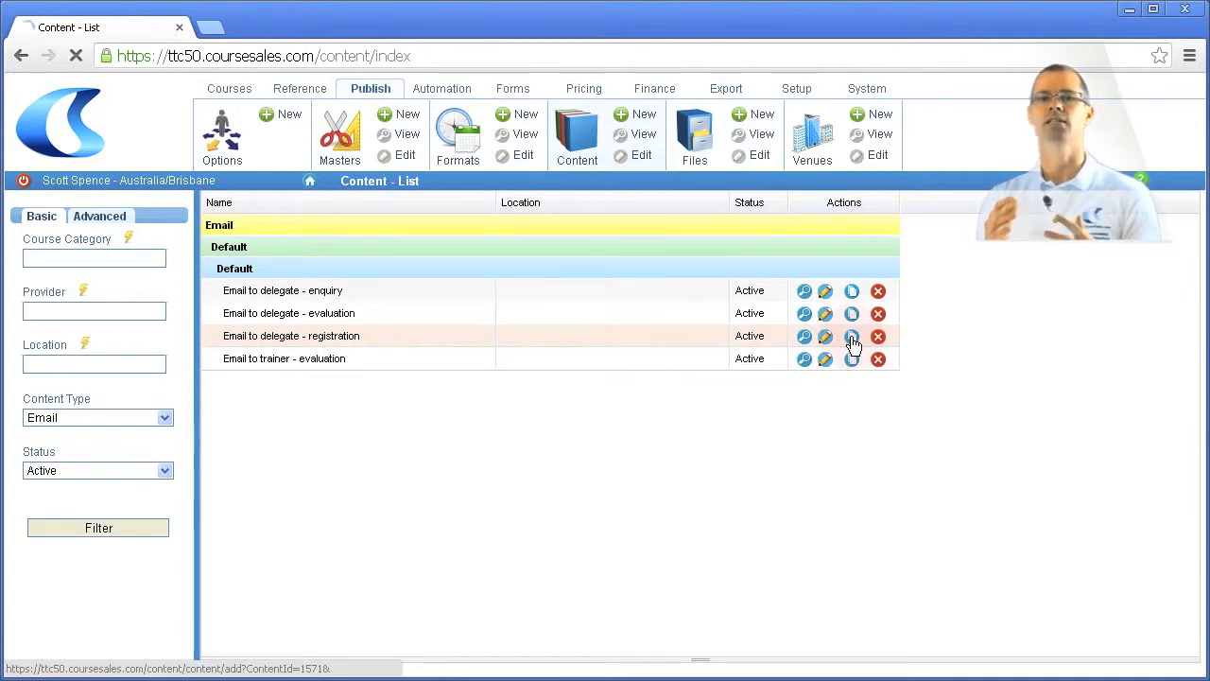
click(319, 244)
drag(322, 243, 478, 236)
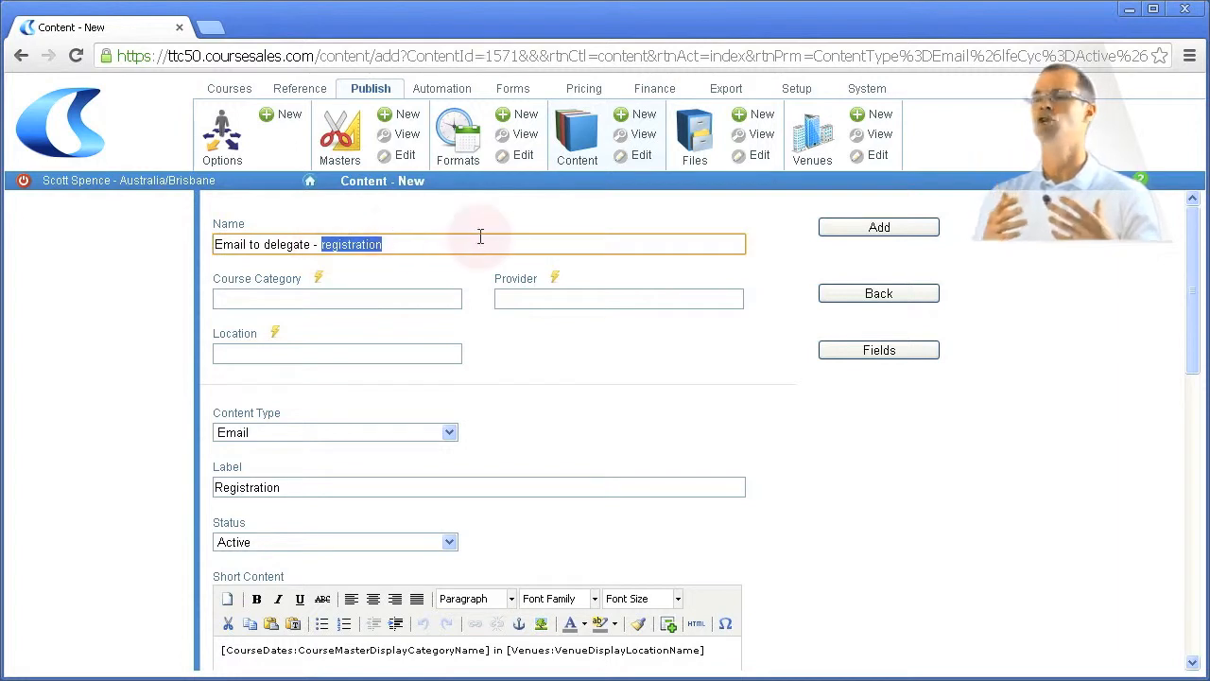
text(re)
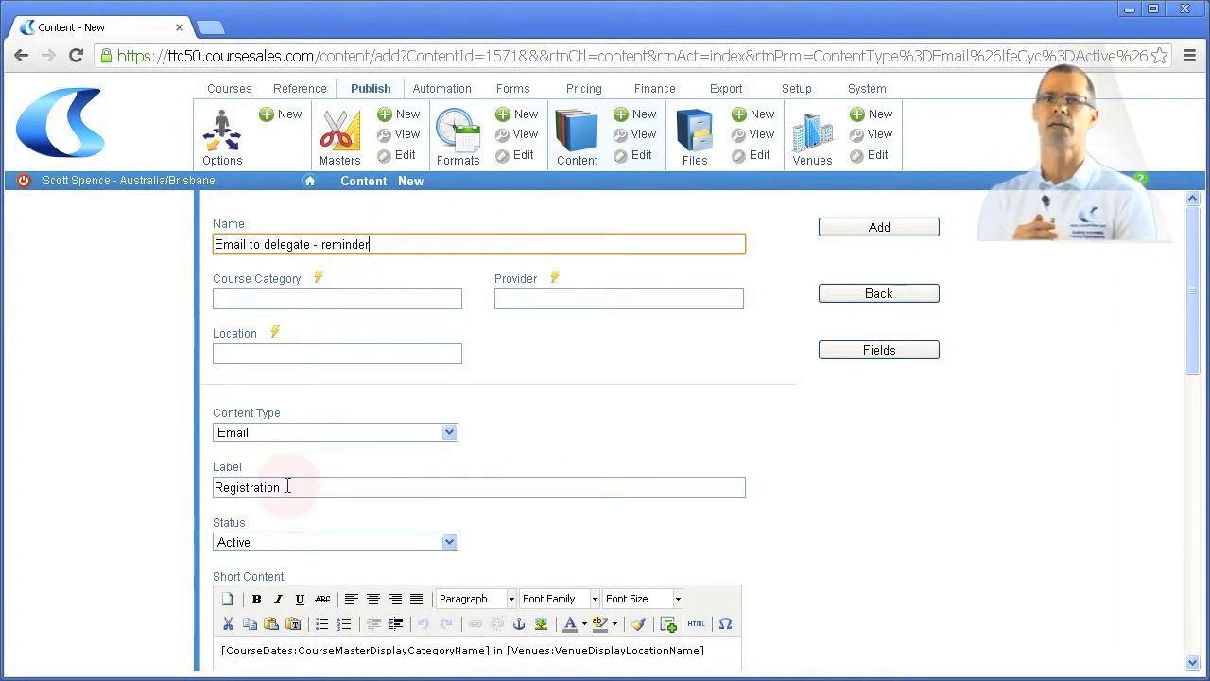
drag(284, 487, 161, 481)
text(Reminder)
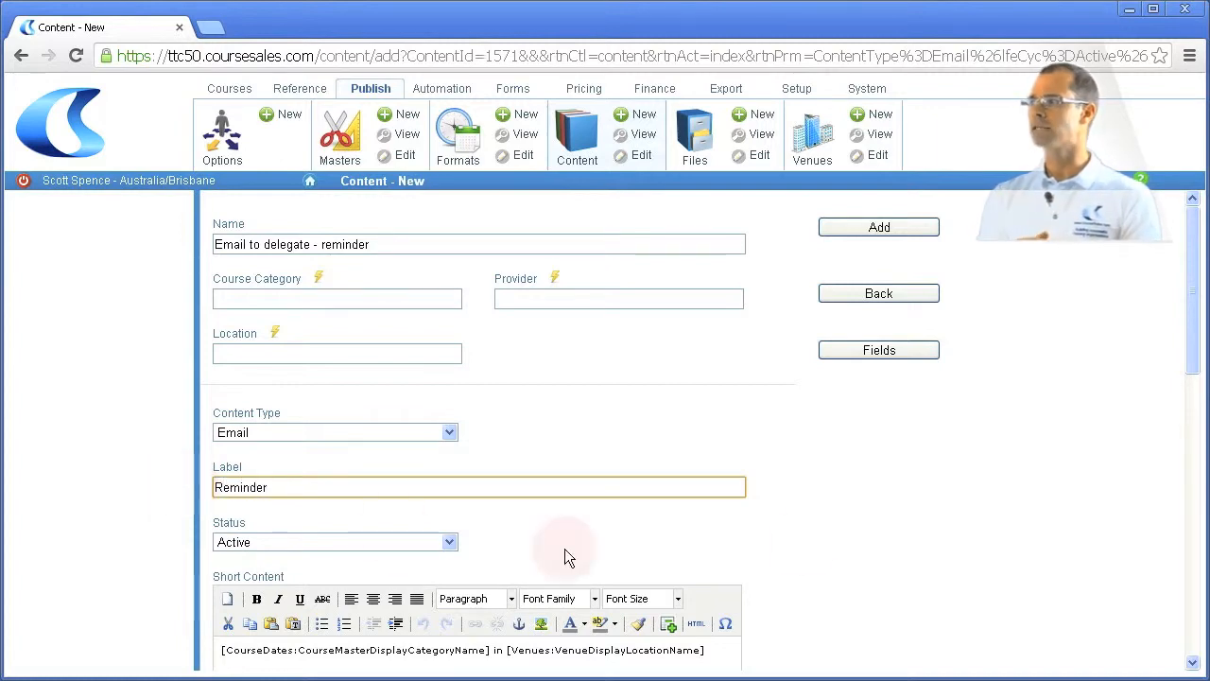
- Append "on" and the Course Start Date field from Course Dates to the end of the email's short content
scroll(815, 537, down, 4)
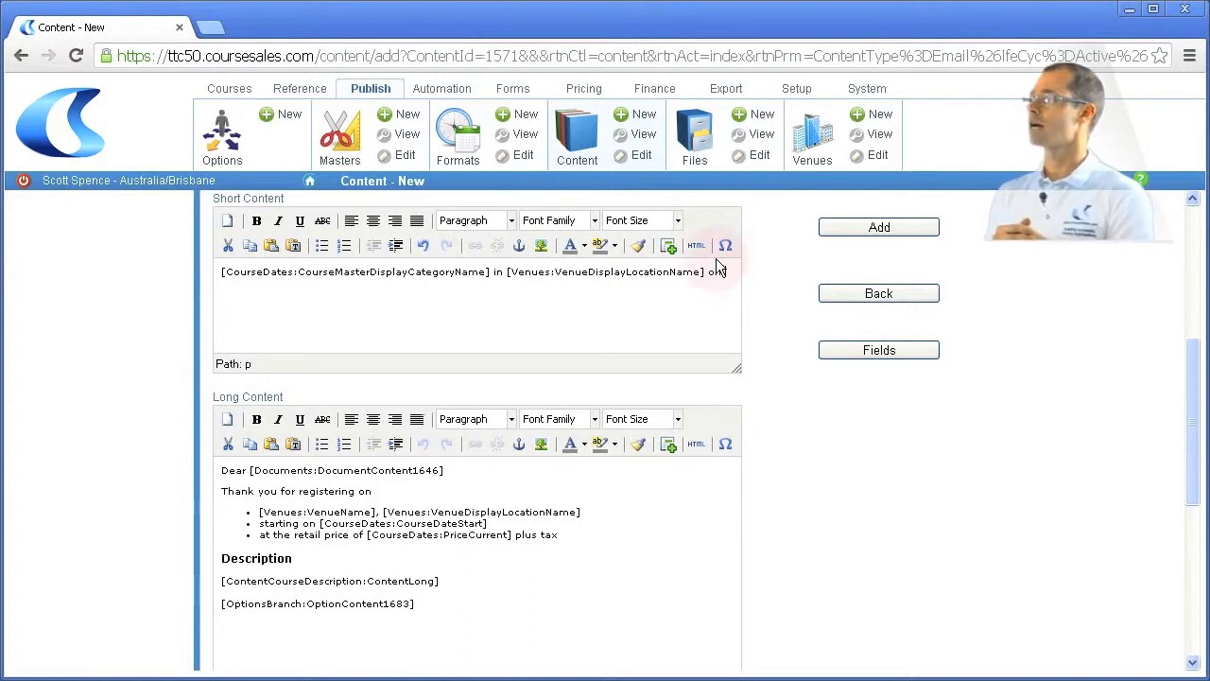
click(668, 246)
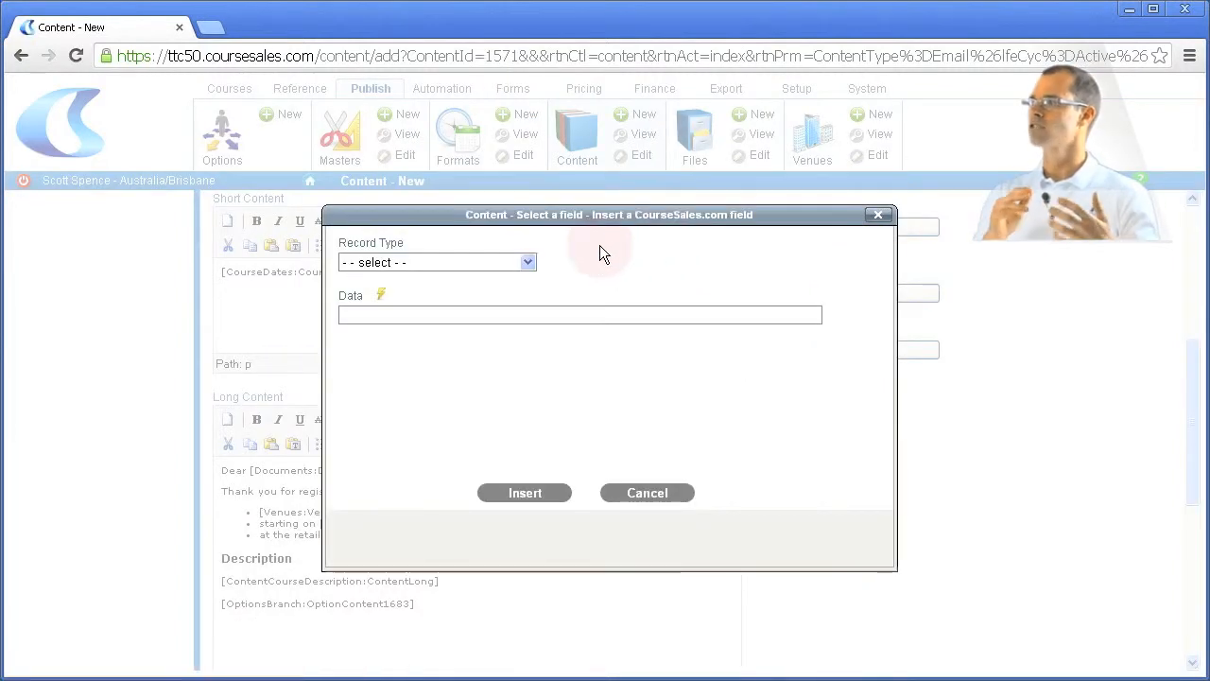
click(526, 262)
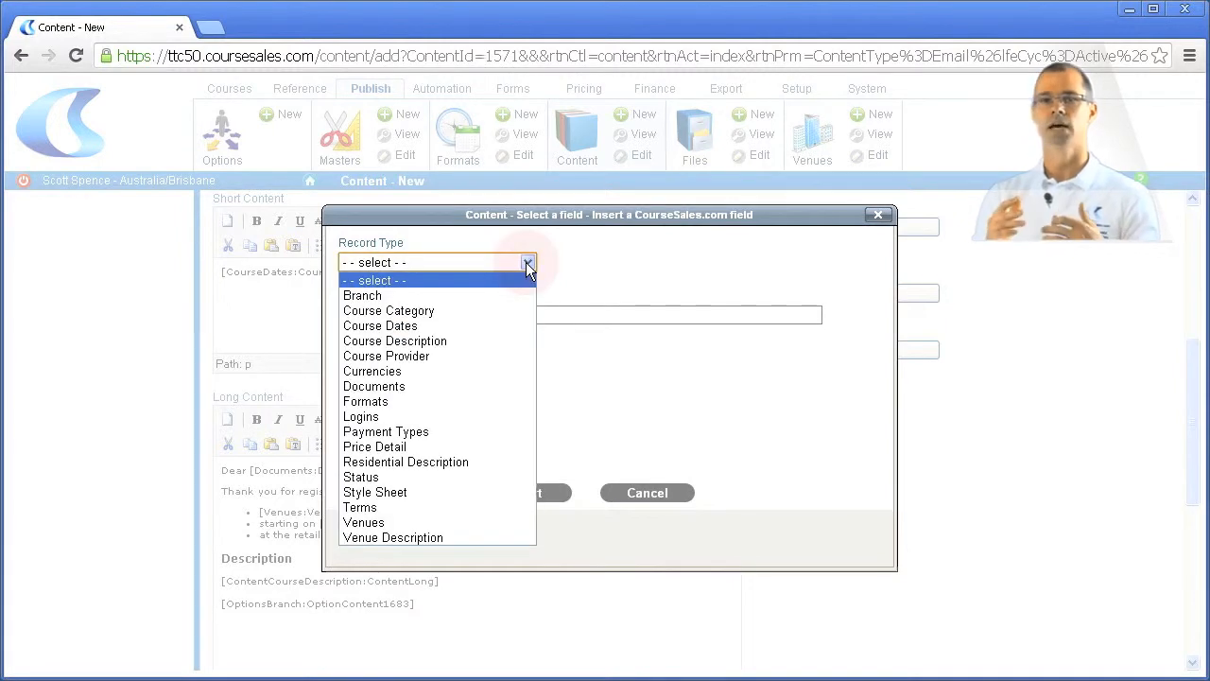
click(459, 325)
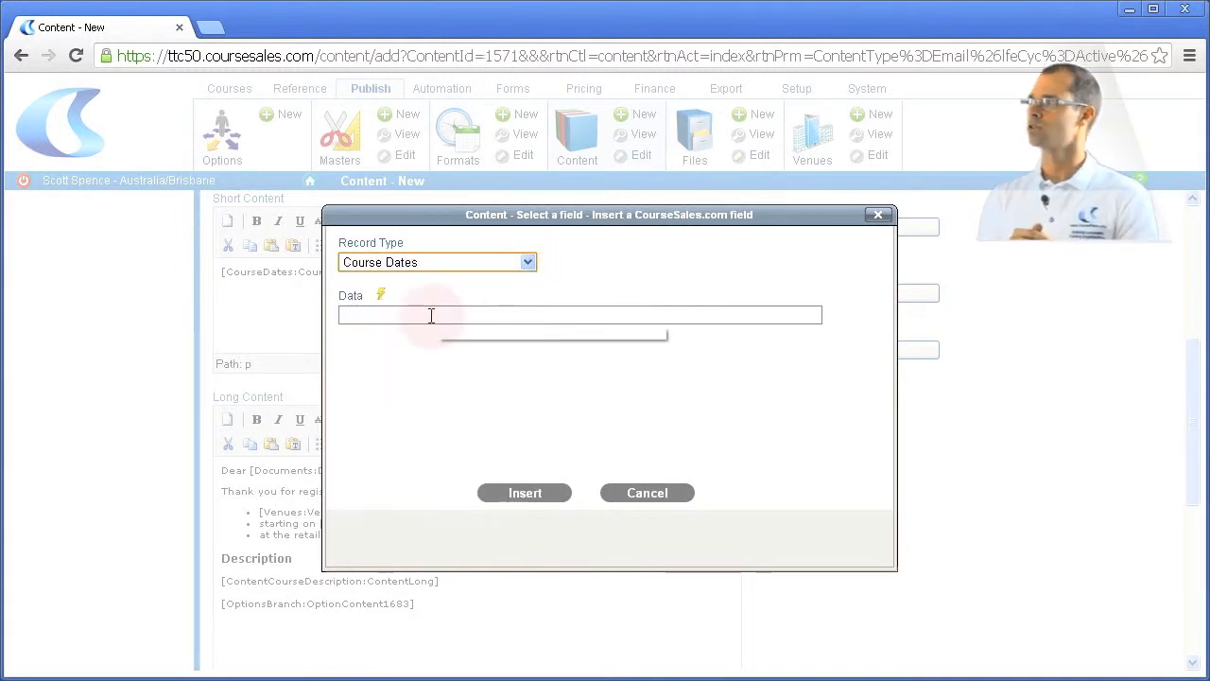
click(382, 315)
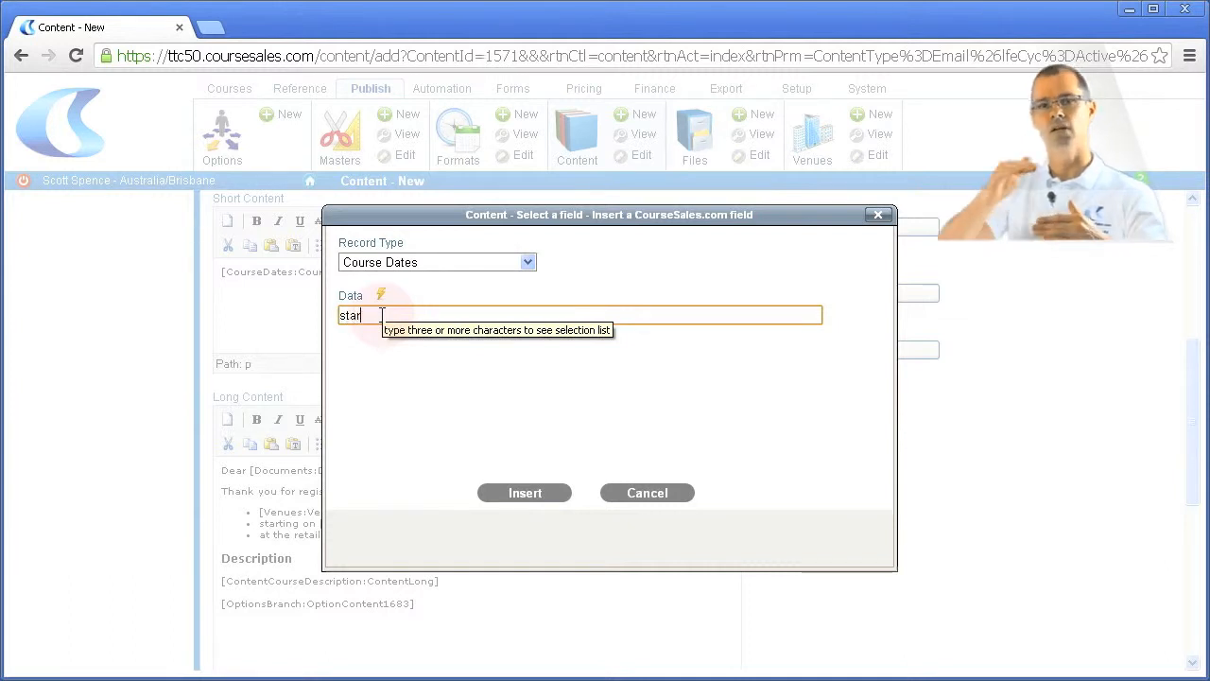
text(start)
click(371, 331)
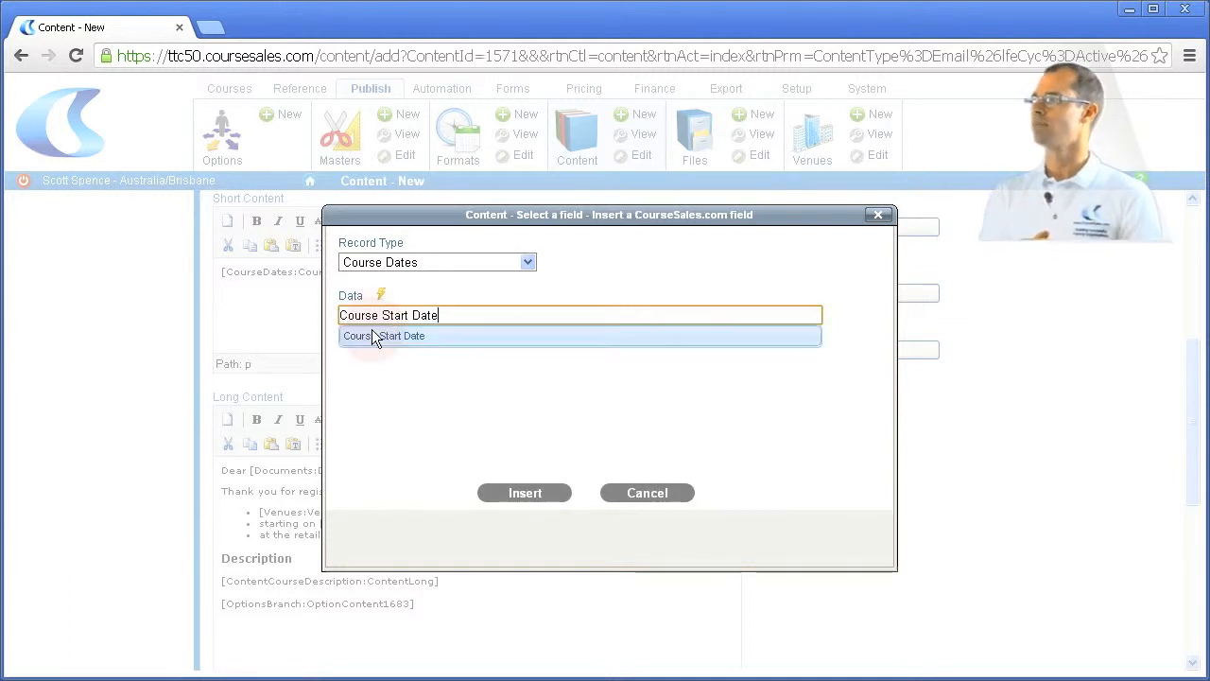
click(516, 486)
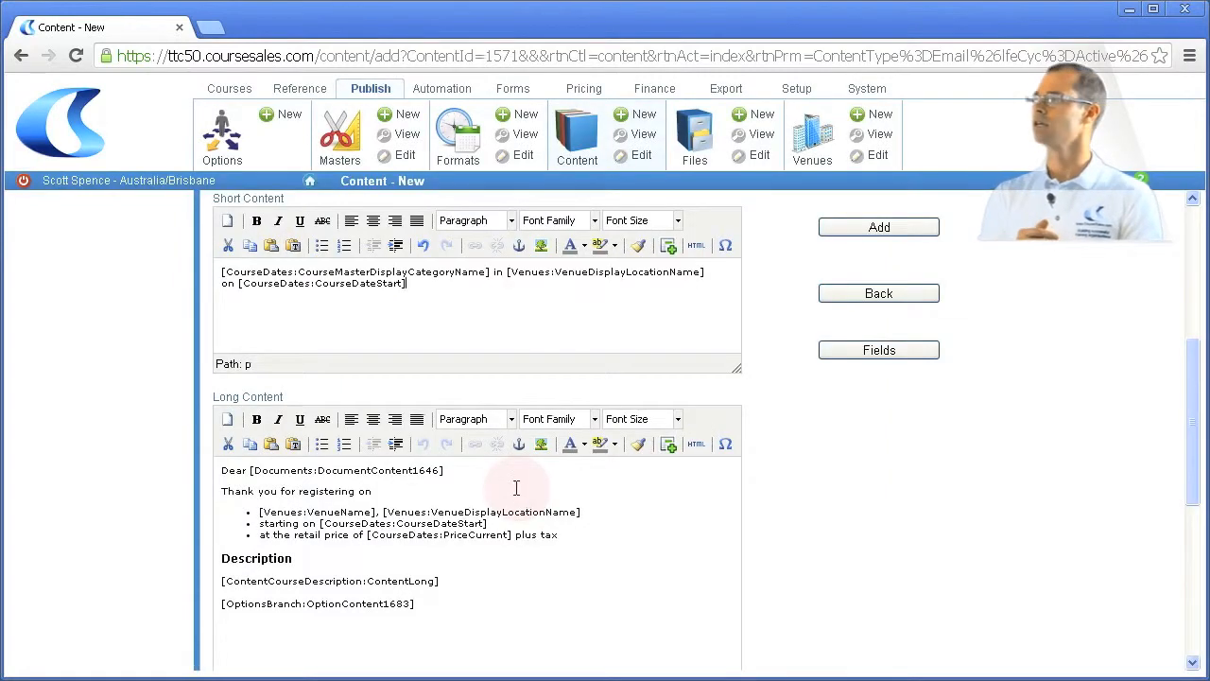
- Prefix the short content with "Starting soon:" and remove the retail price bullet from the long content
click(222, 272)
click(247, 290)
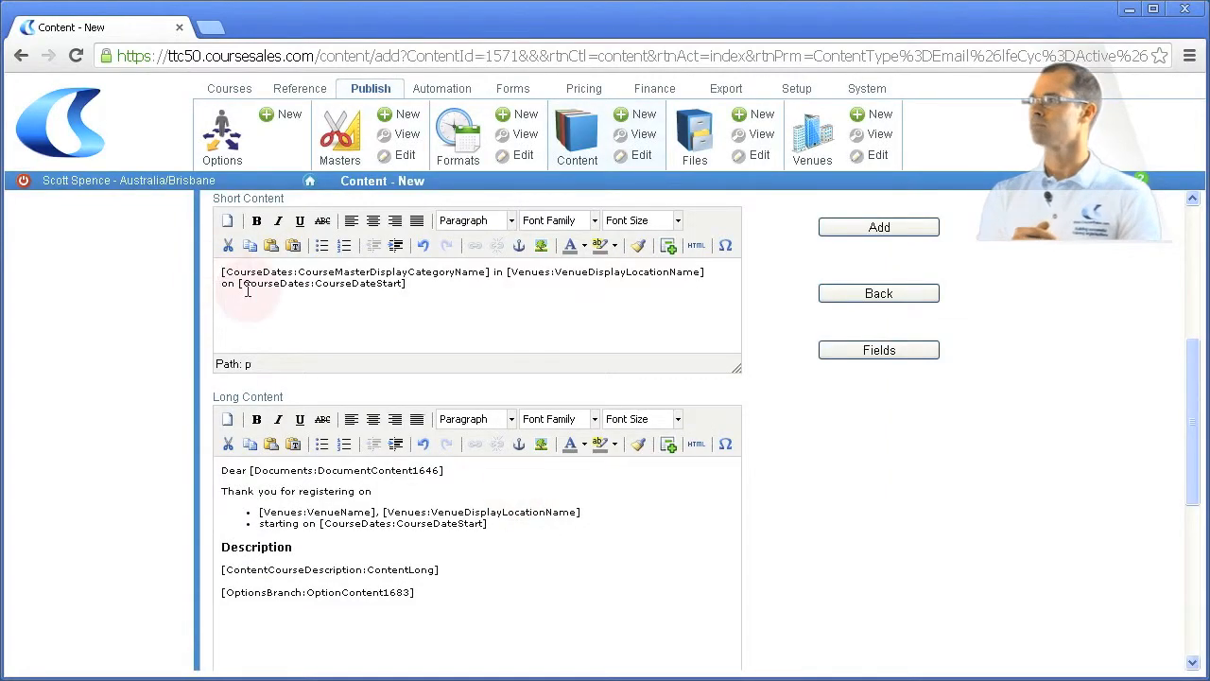
text(Starting soon)
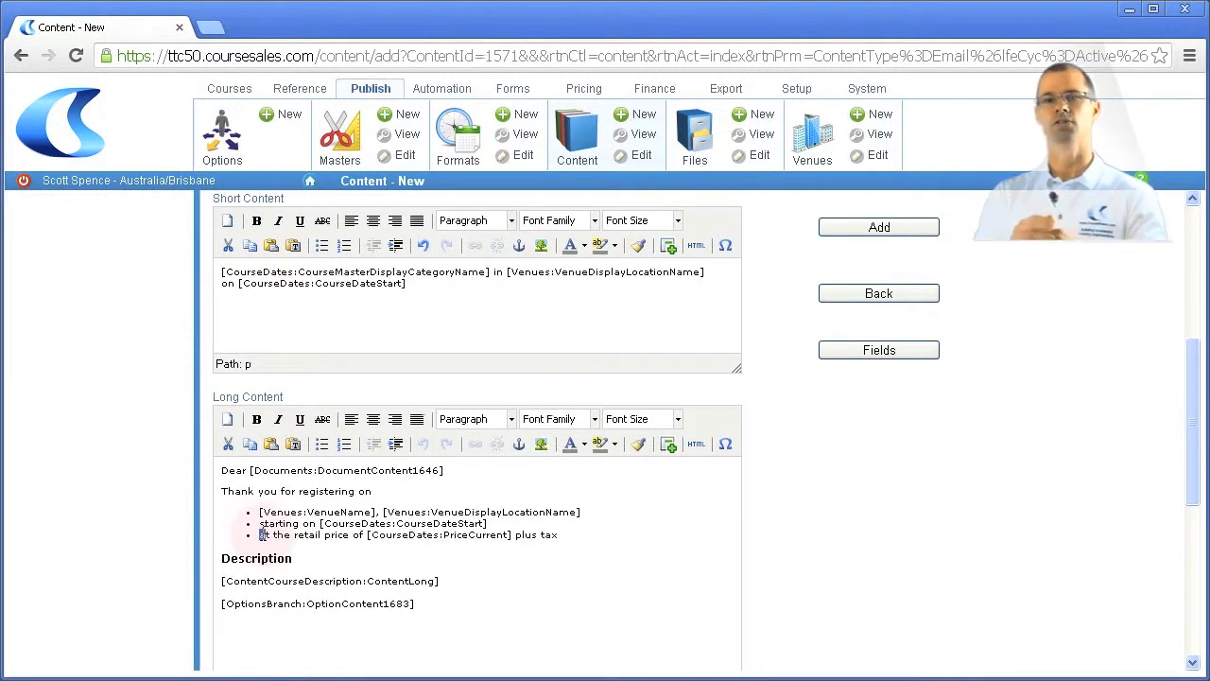
drag(260, 534, 558, 535)
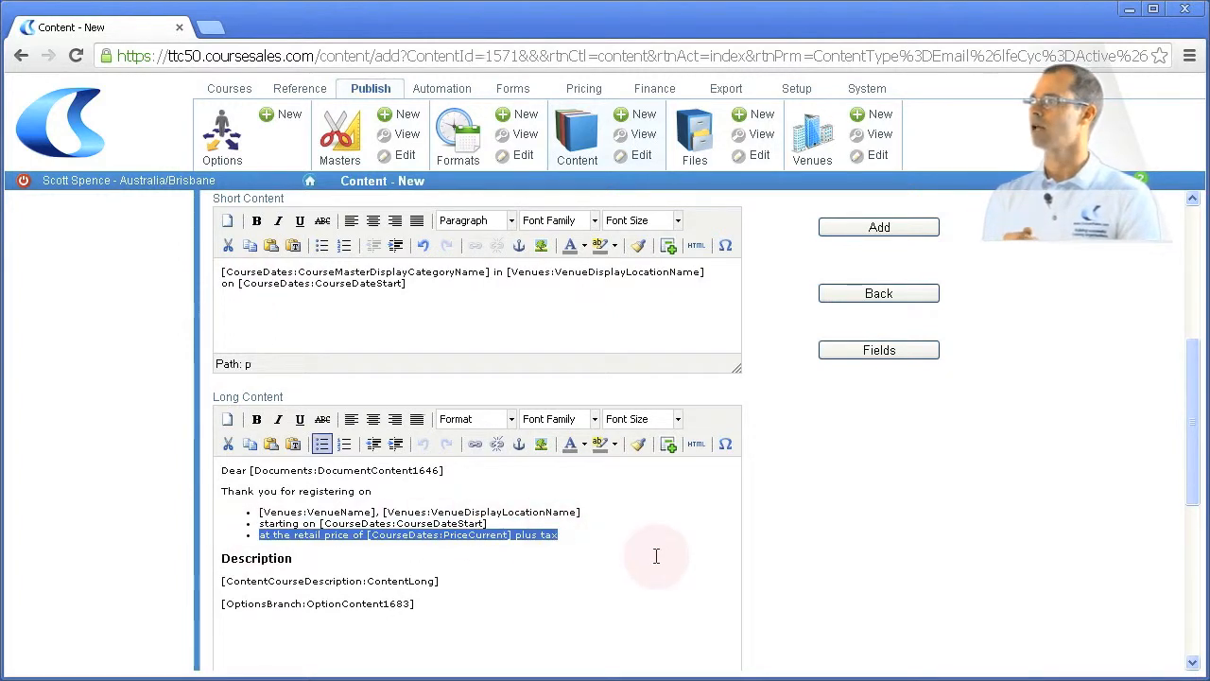
key(Delete)
key(BackSpace)
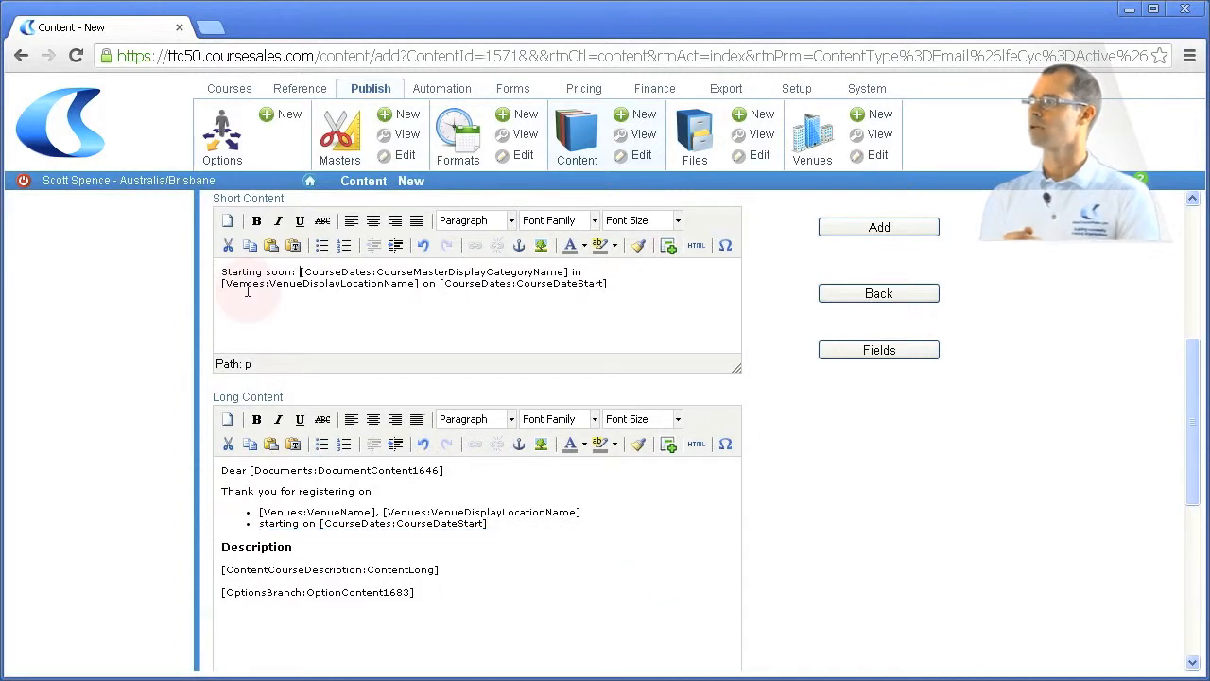
- Replace "Thank you for registering on" in the long content with "Your course is starting soon, so we thought we would remind you about the details:"
click(222, 492)
text(Your course is star)
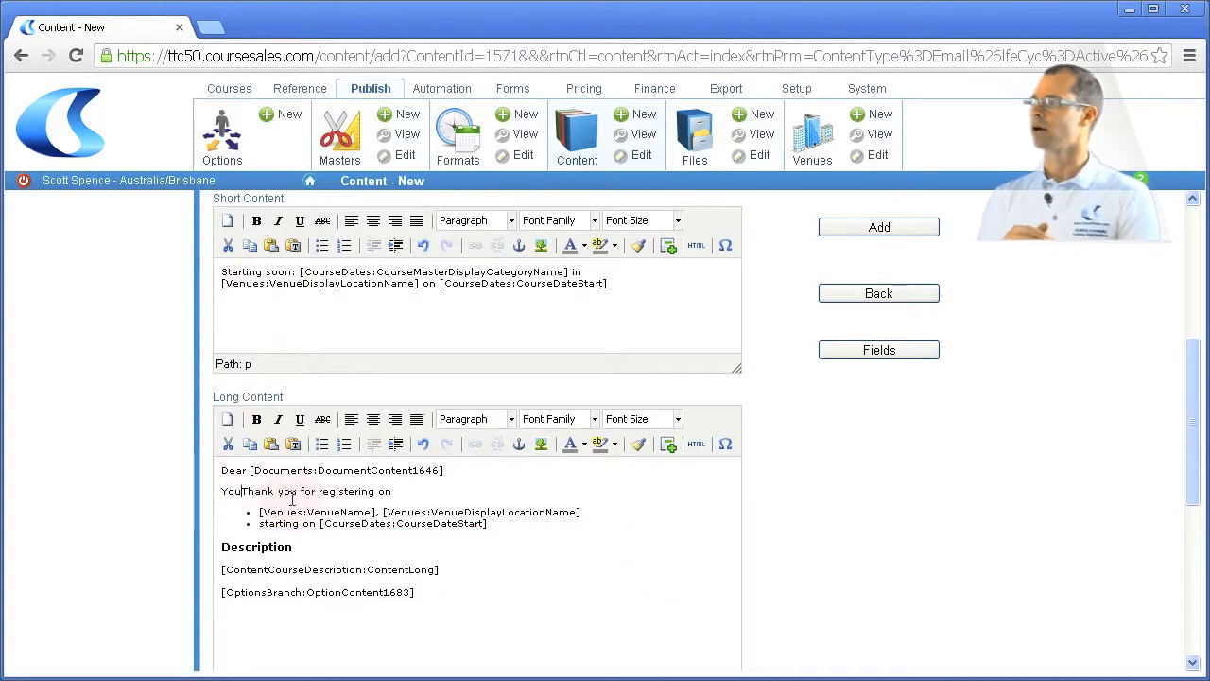
text(ting soon, so we thought )
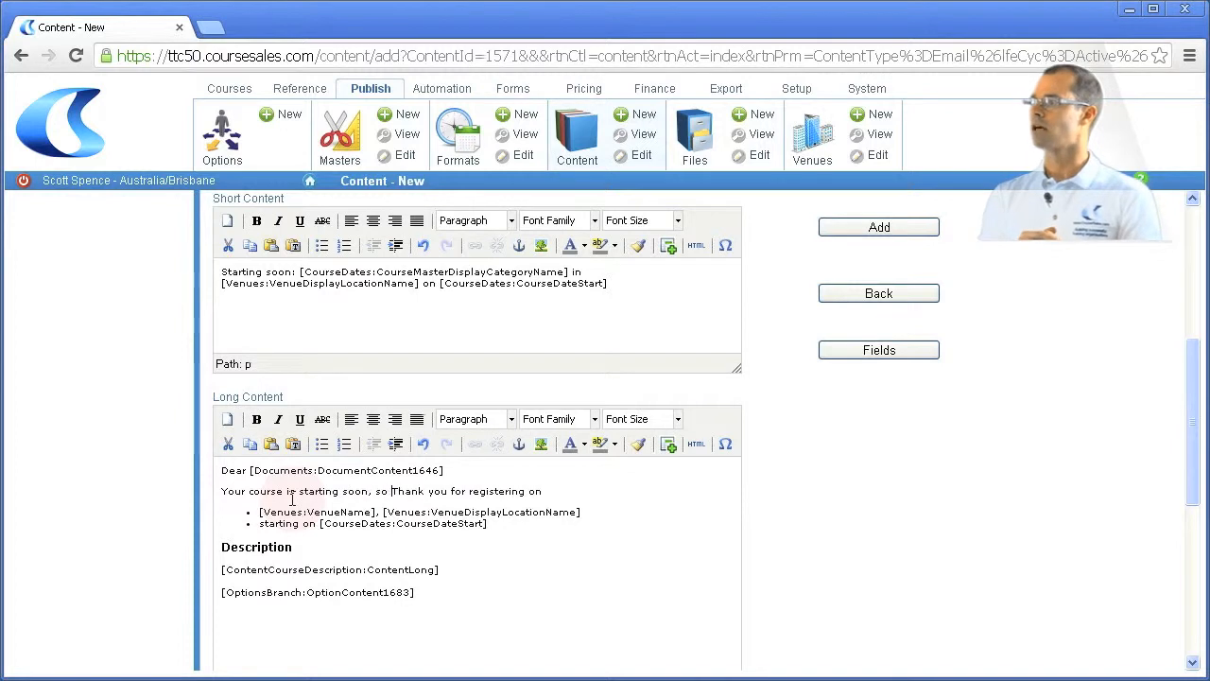
text(we weould)
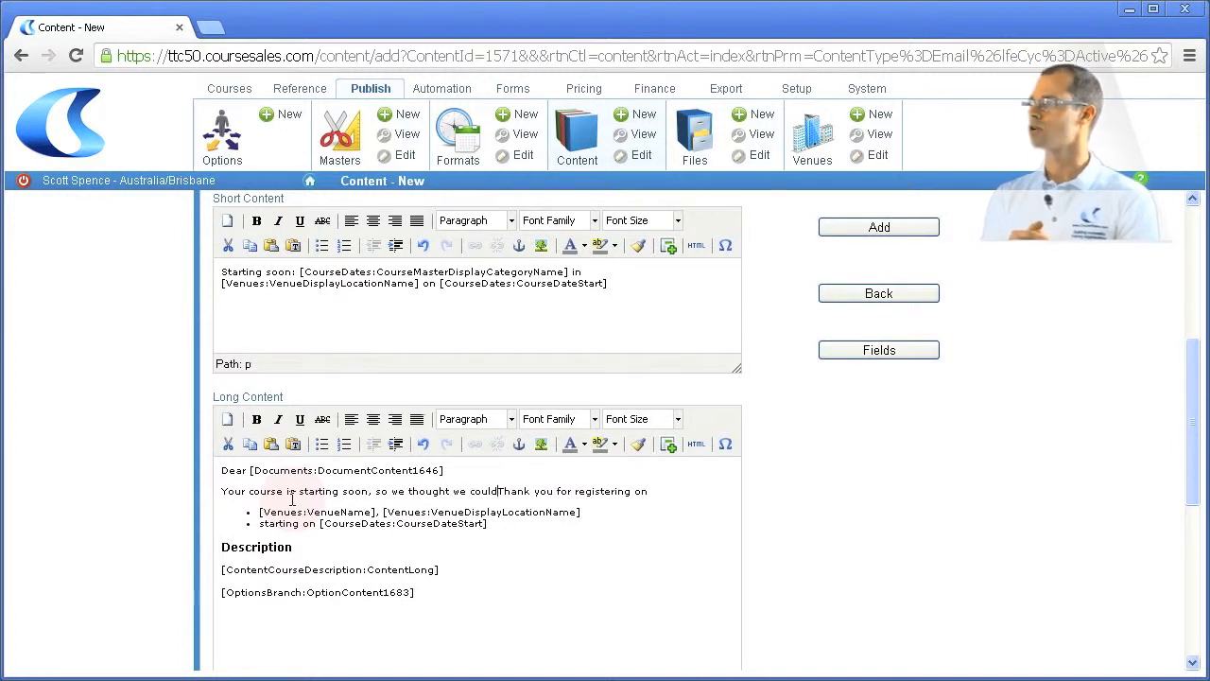
key(BackSpace)
key(BackSpace)
key(BackSpace)
key(BackSpace)
key(BackSpace)
key(BackSpace)
text(ould remind you )
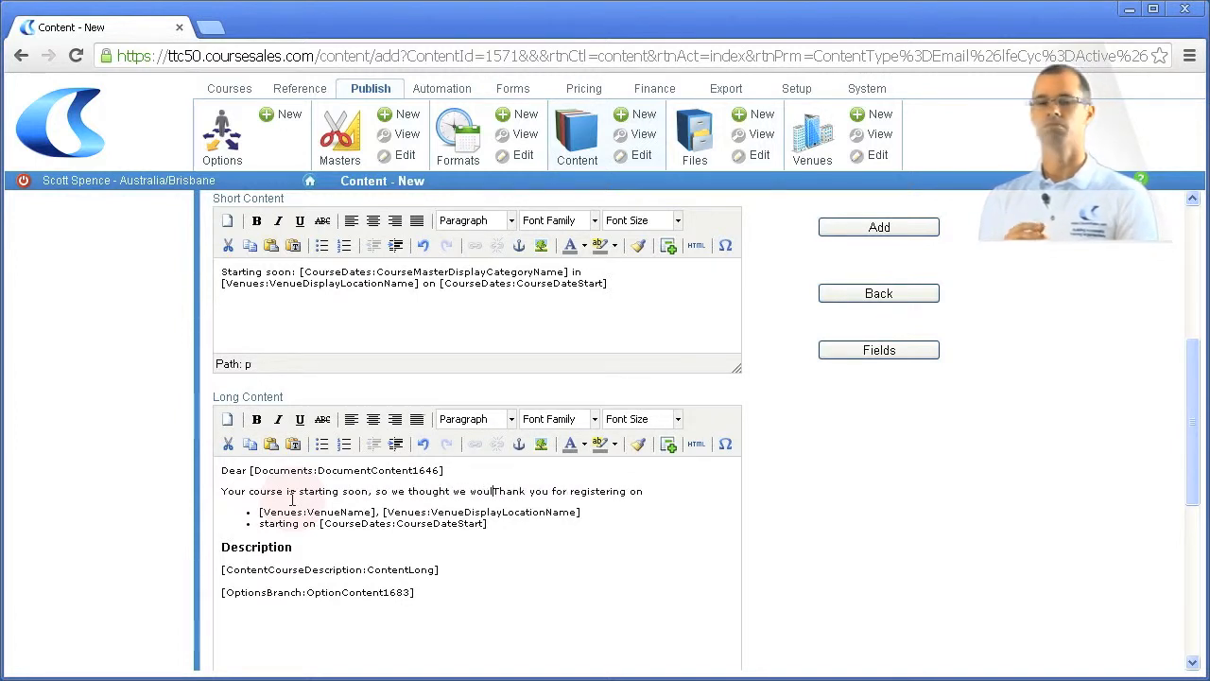
text(about the details:)
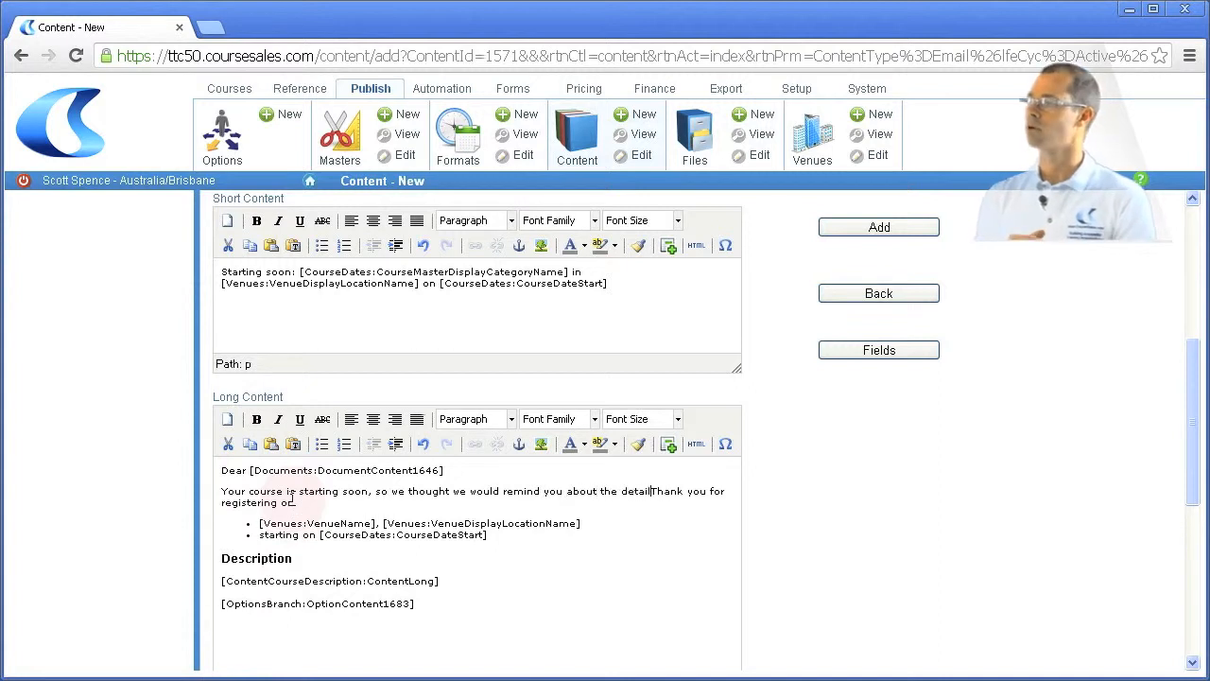
key(shift+Down)
key(BackSpace)
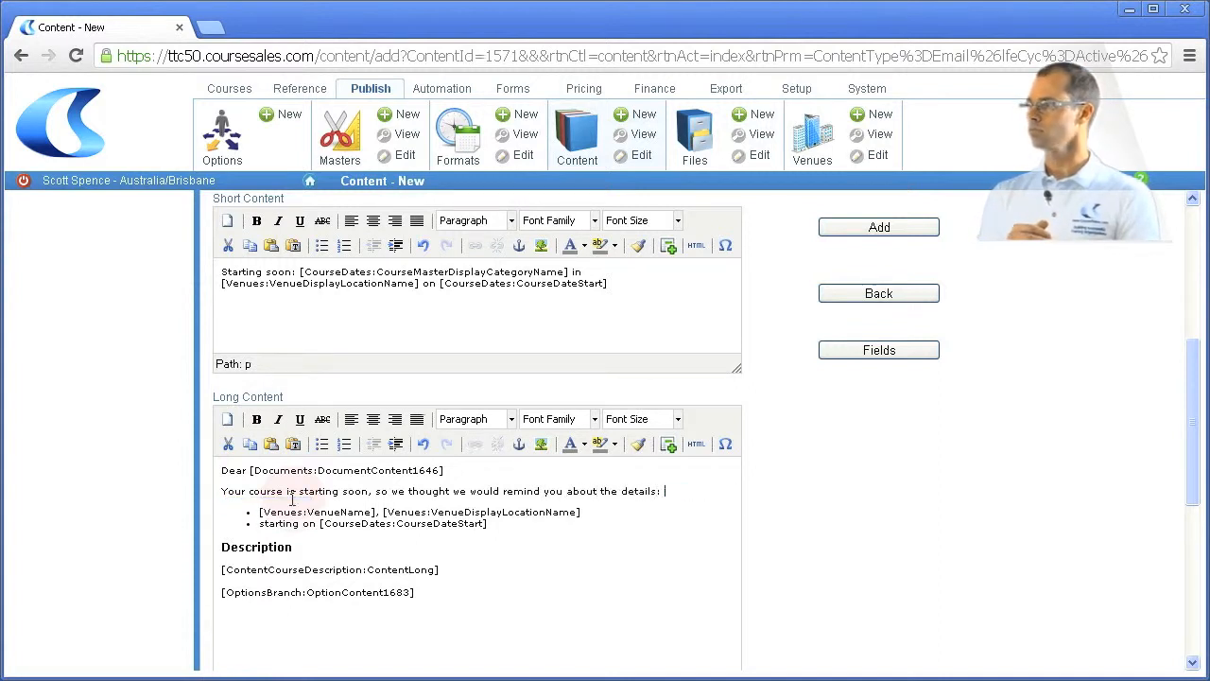
- Insert the Room field from Venues, followed by a comma, before the venue location name in the first bullet
key(Down)
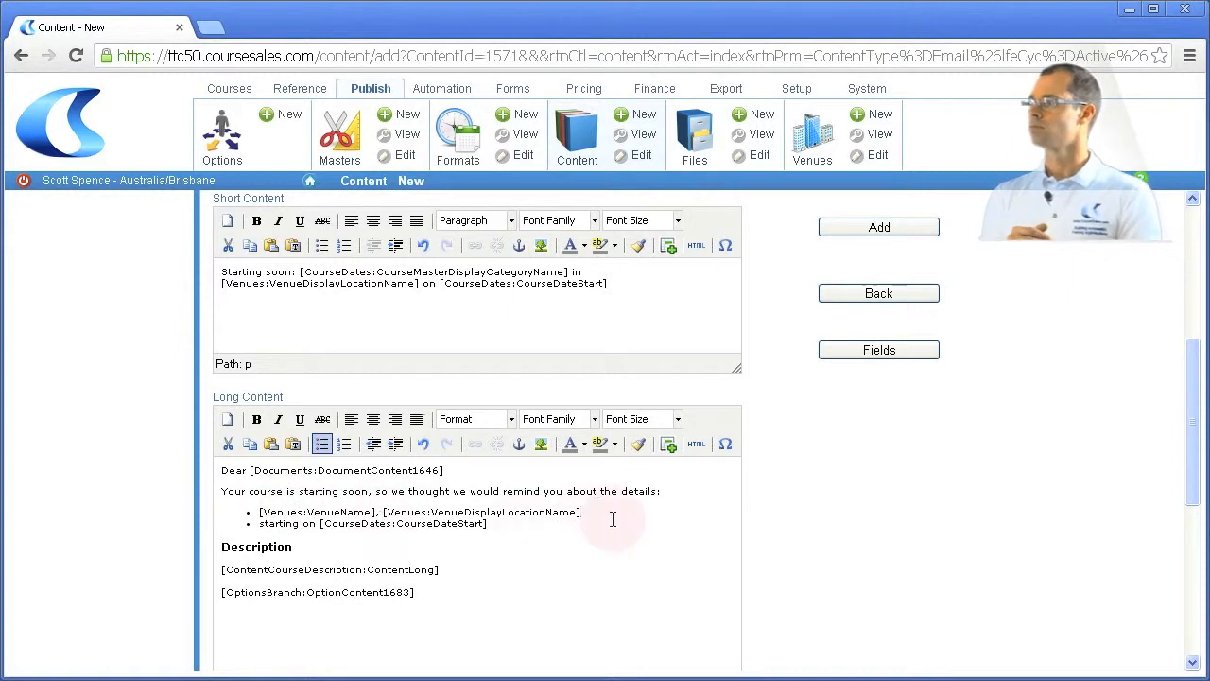
click(384, 514)
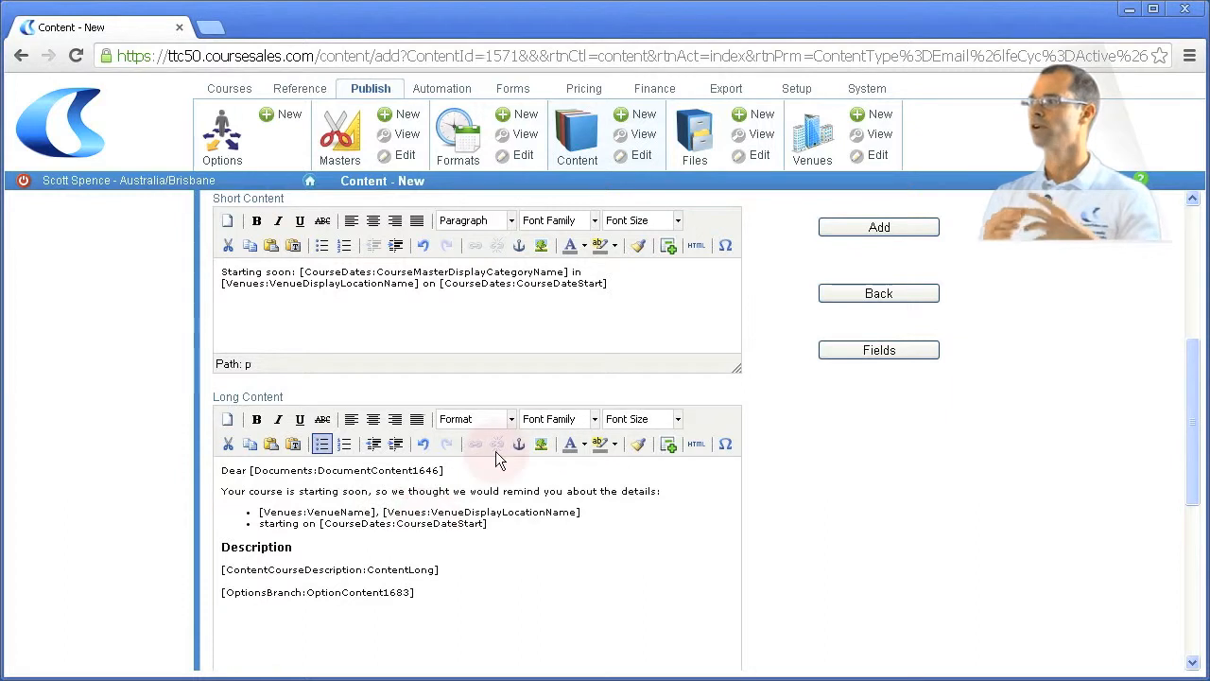
click(670, 446)
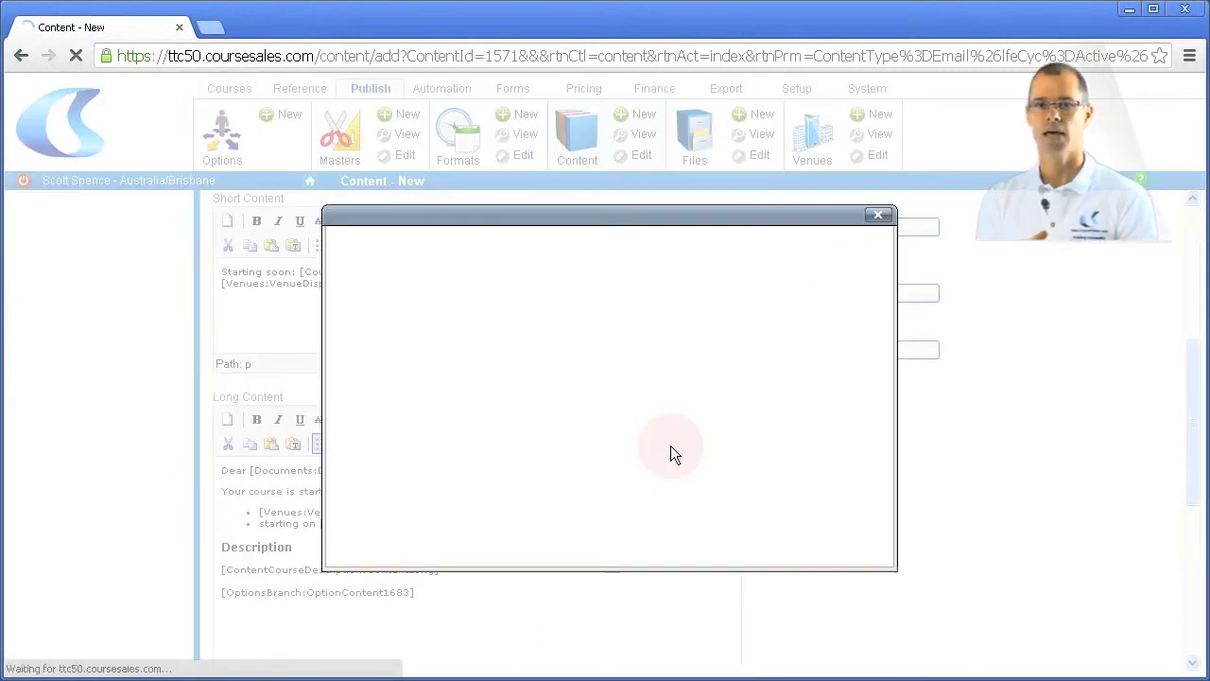
click(529, 265)
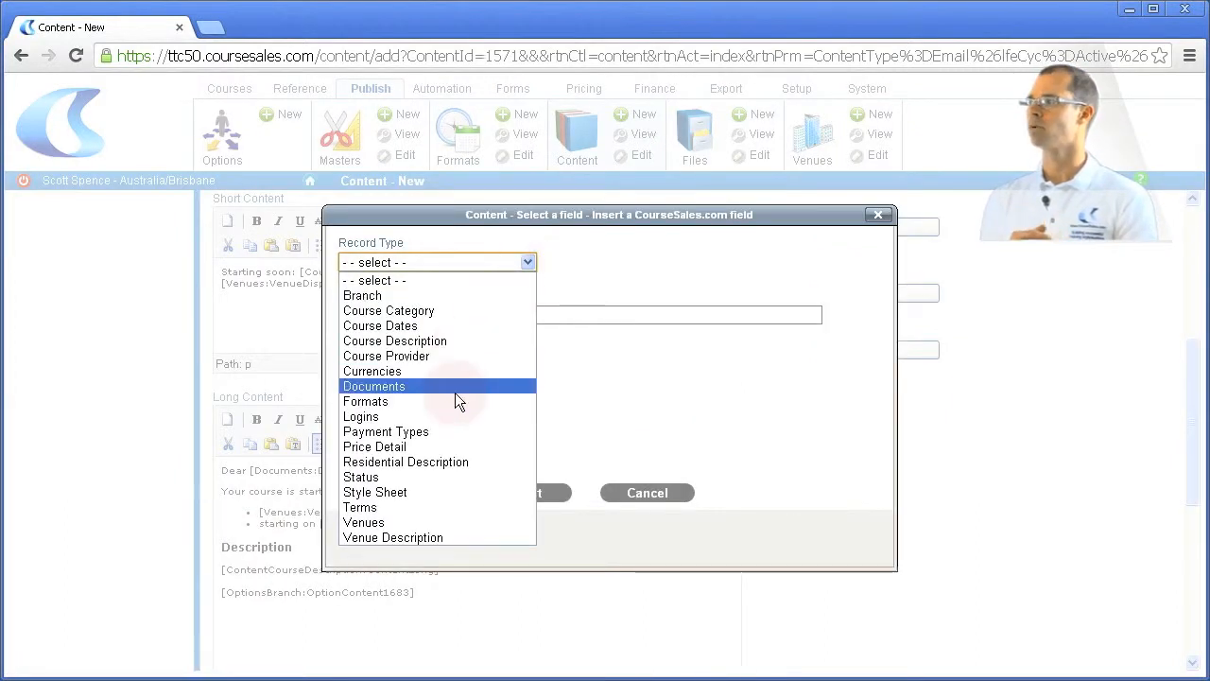
click(453, 523)
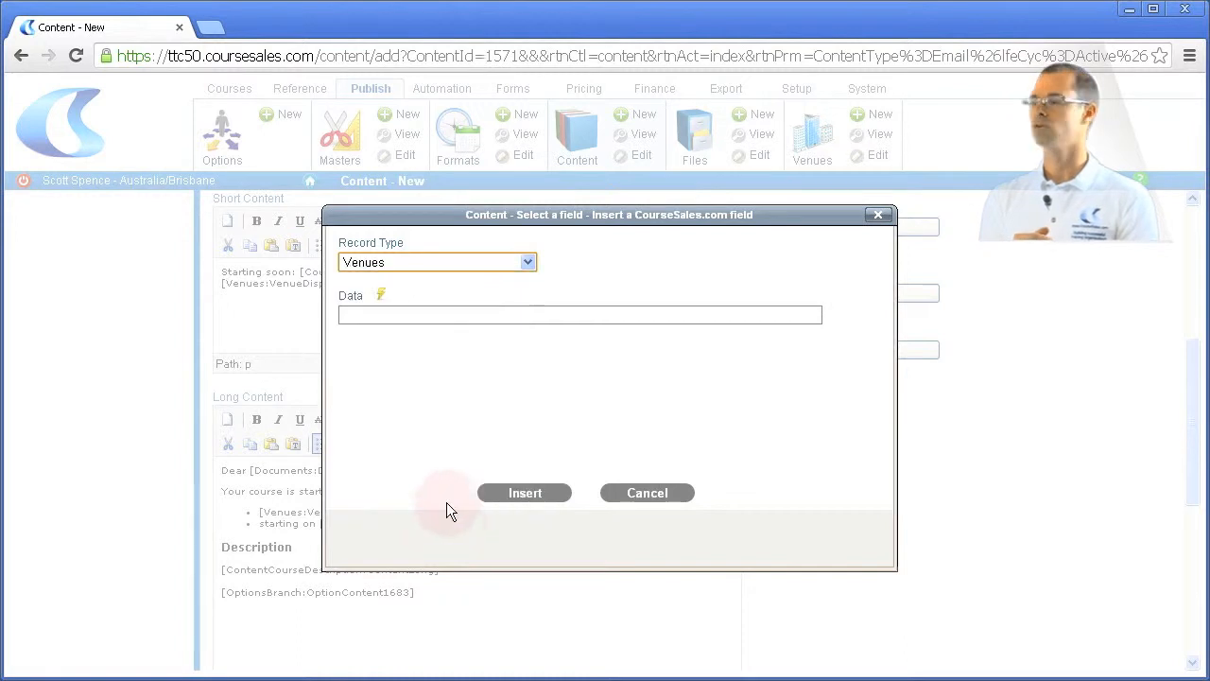
click(382, 296)
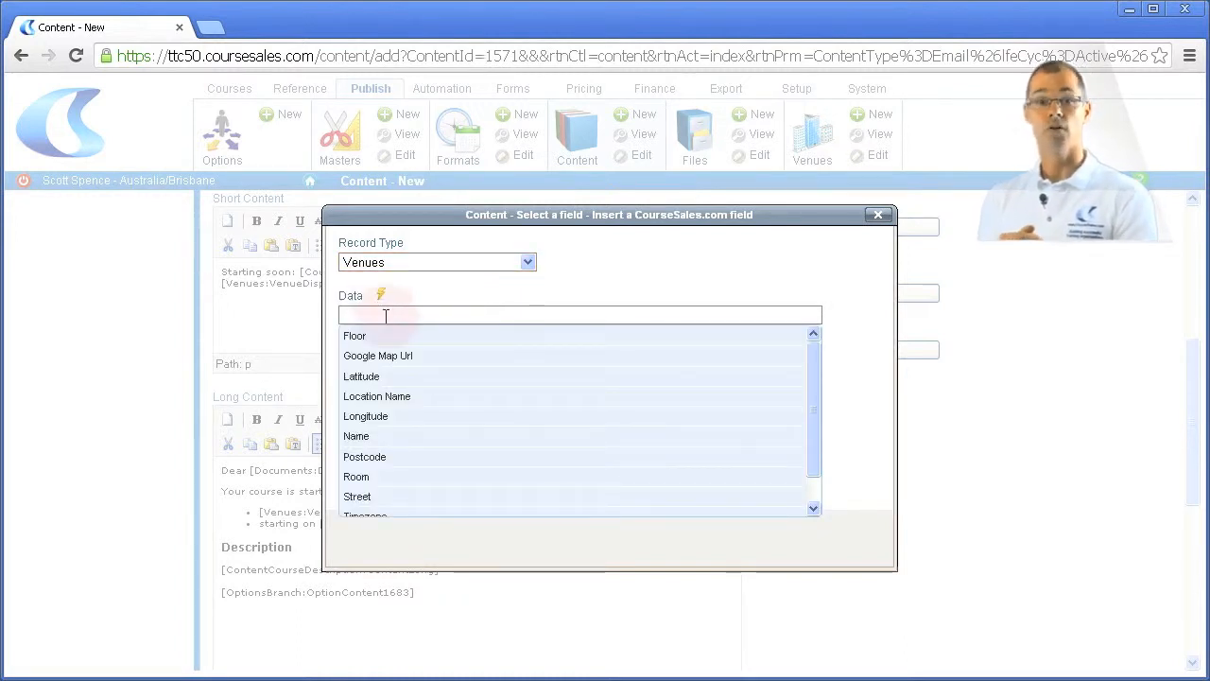
click(422, 479)
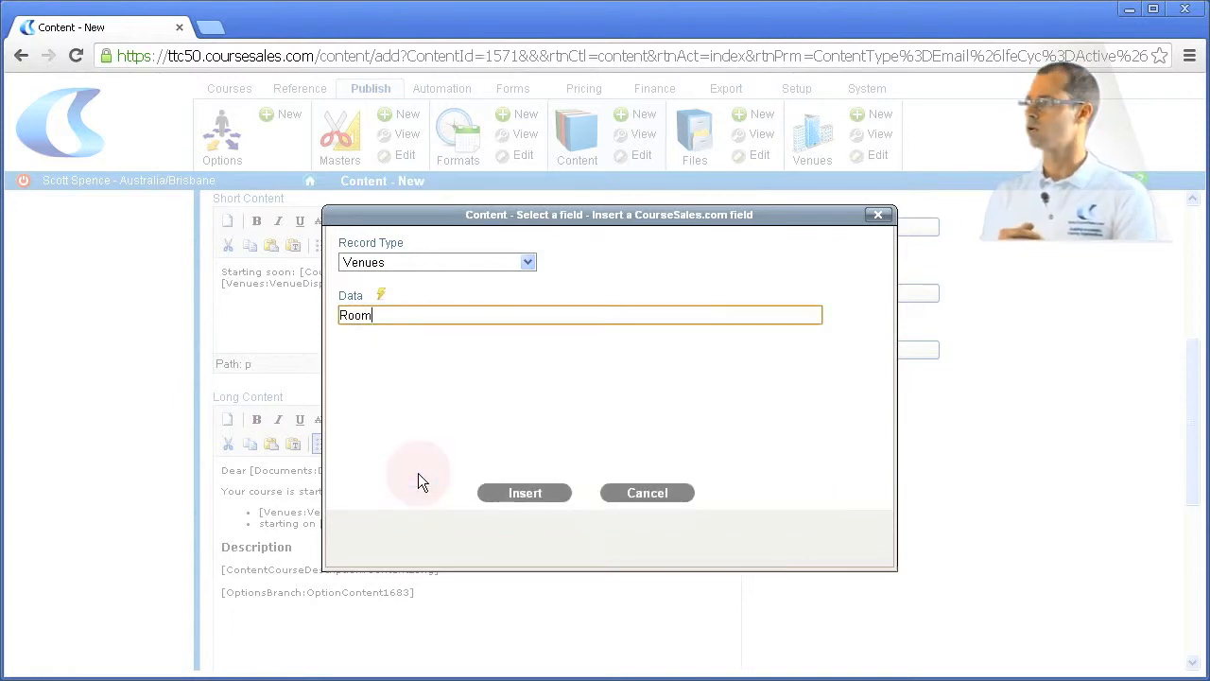
click(525, 493)
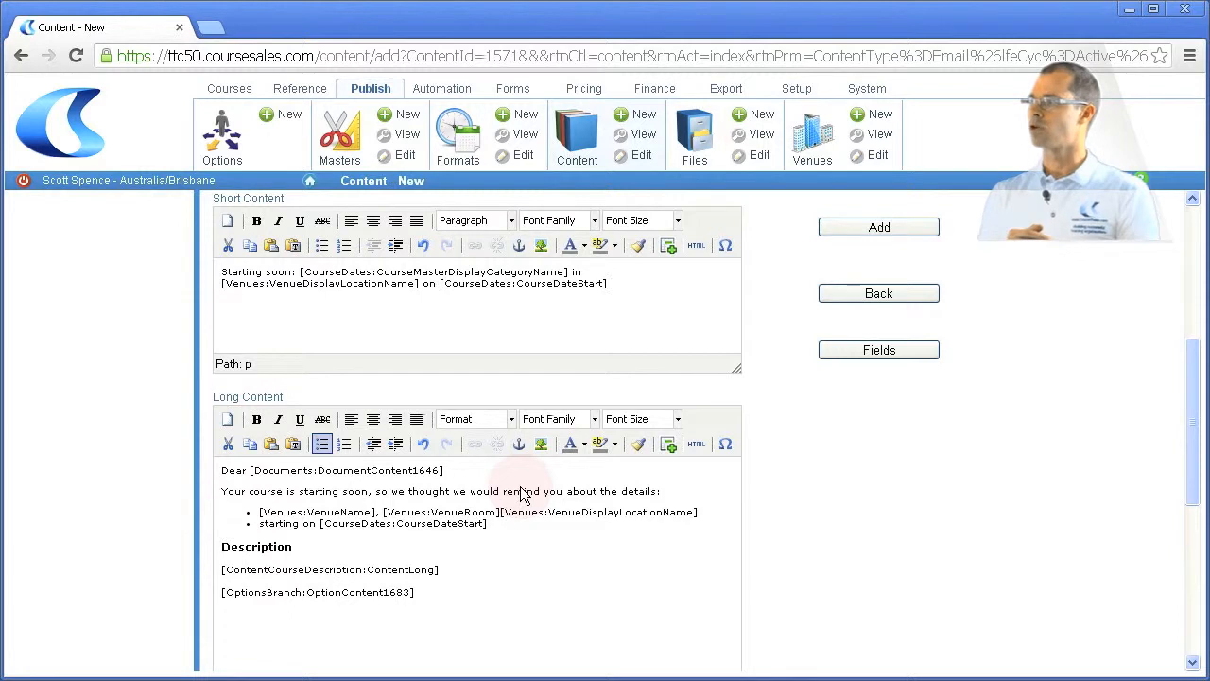
text(,)
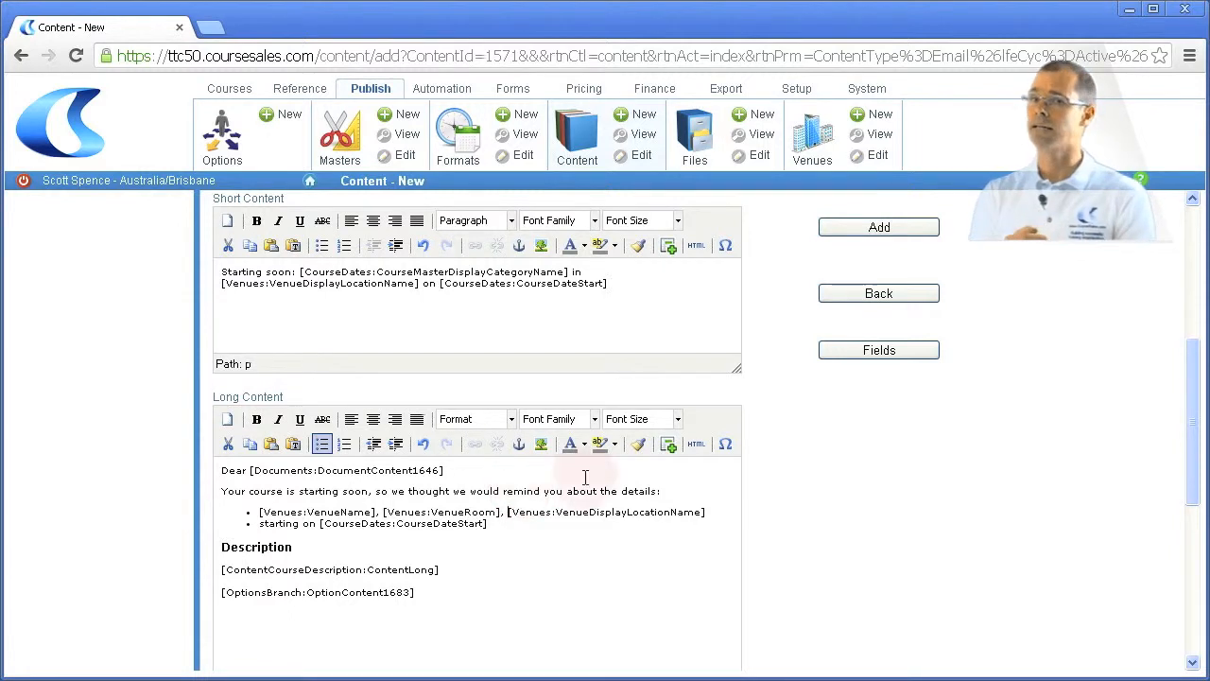
- Insert the Street field from Venues between the room and the location name in the first bullet
click(675, 445)
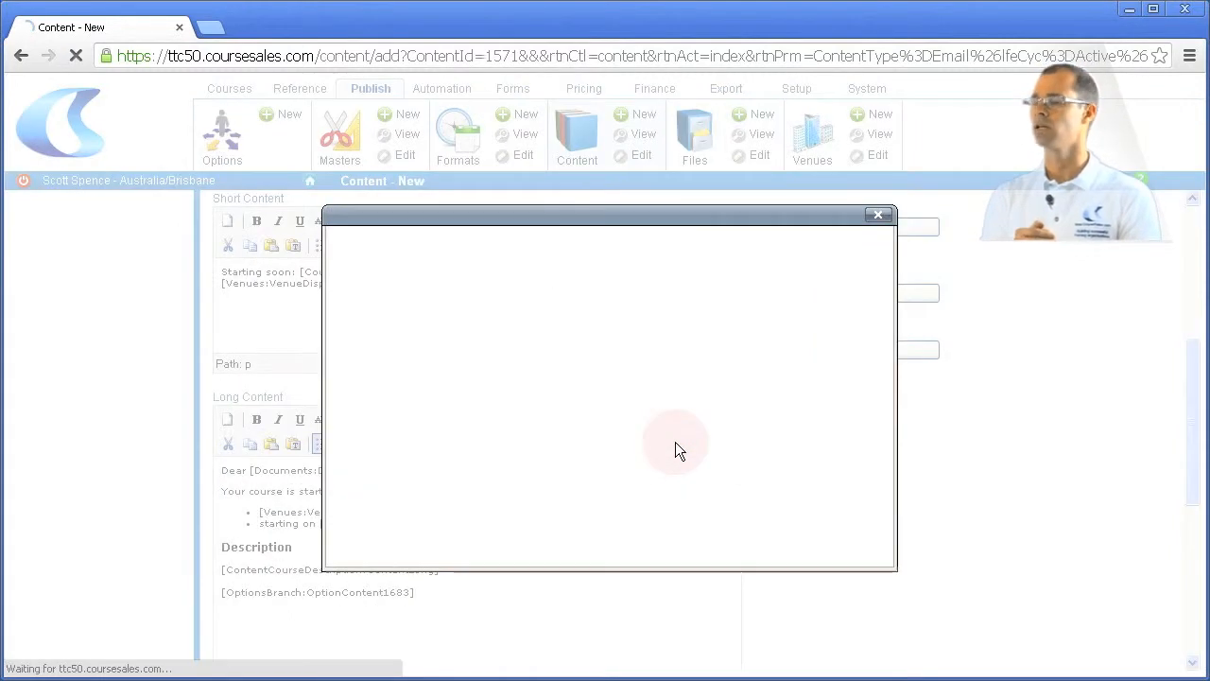
click(514, 265)
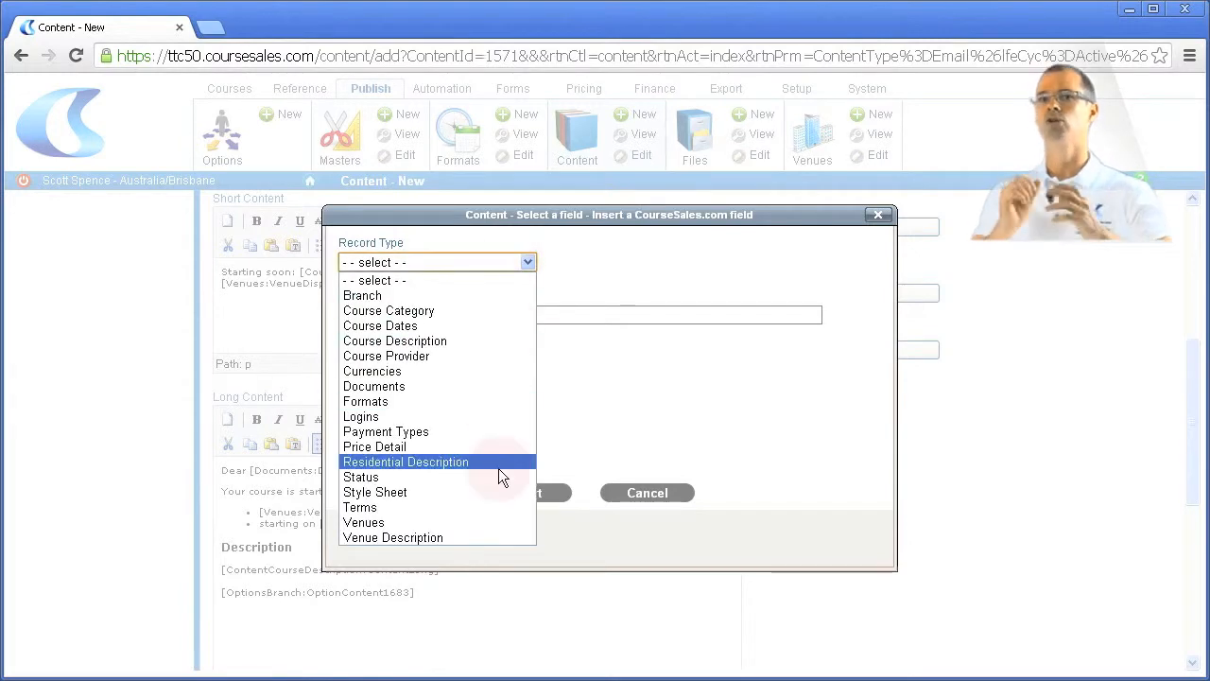
click(495, 522)
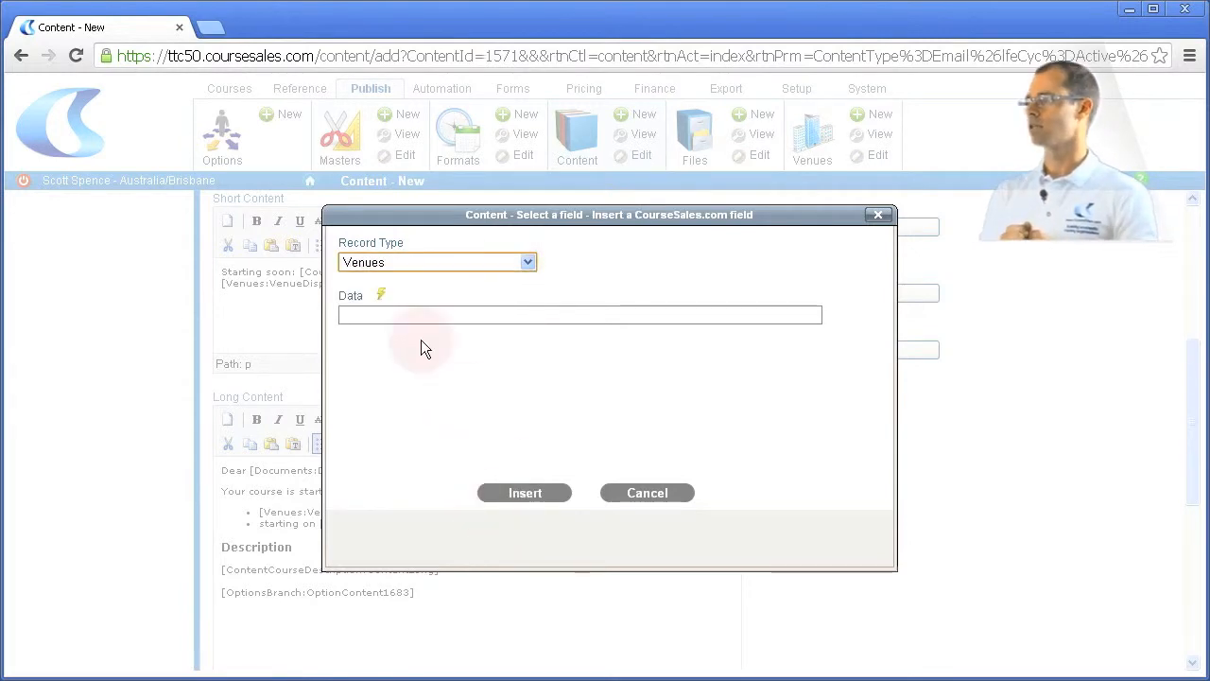
click(382, 296)
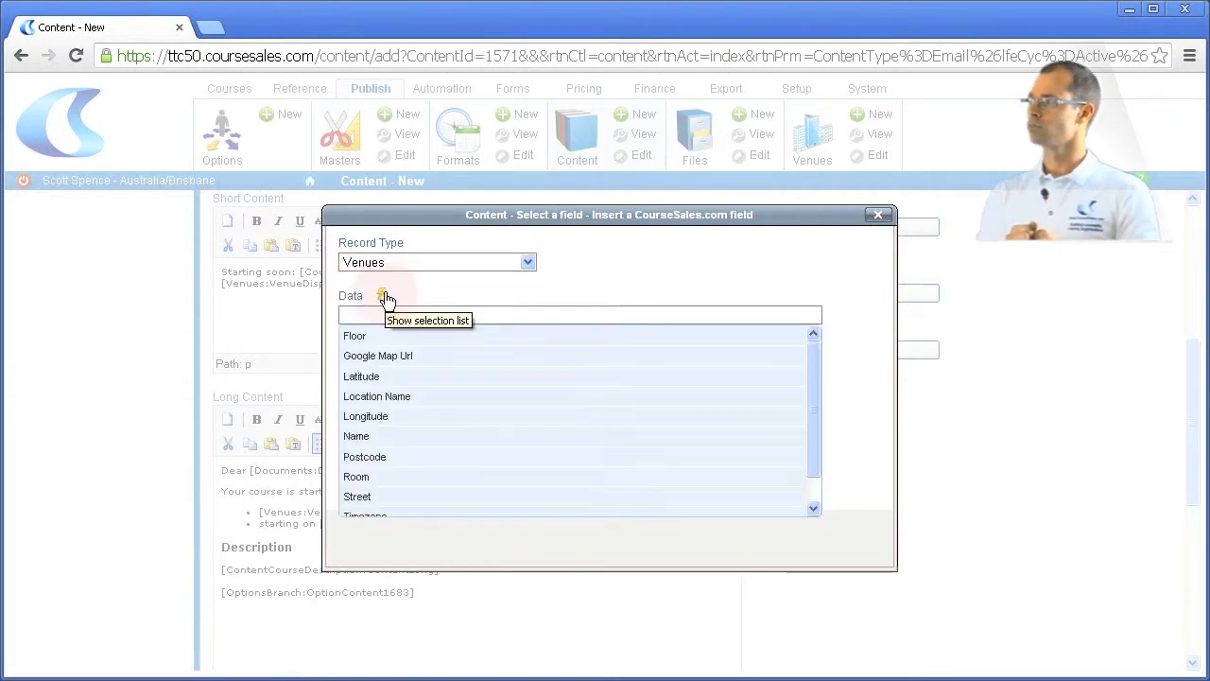
click(645, 498)
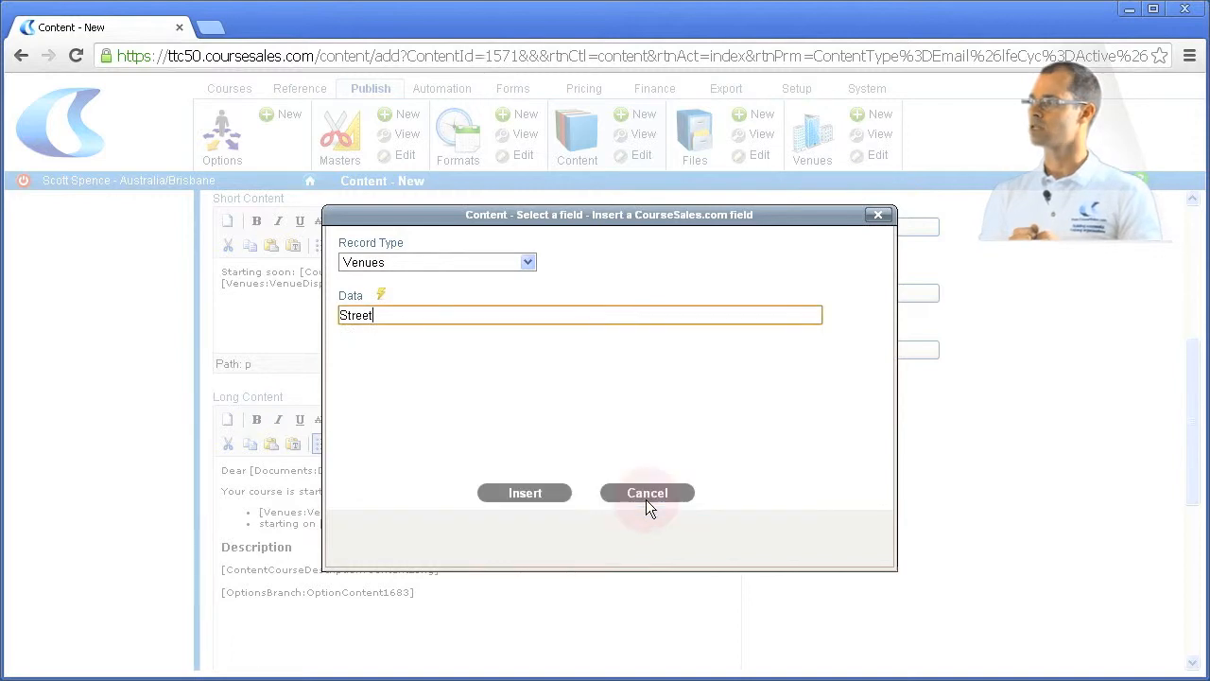
click(556, 492)
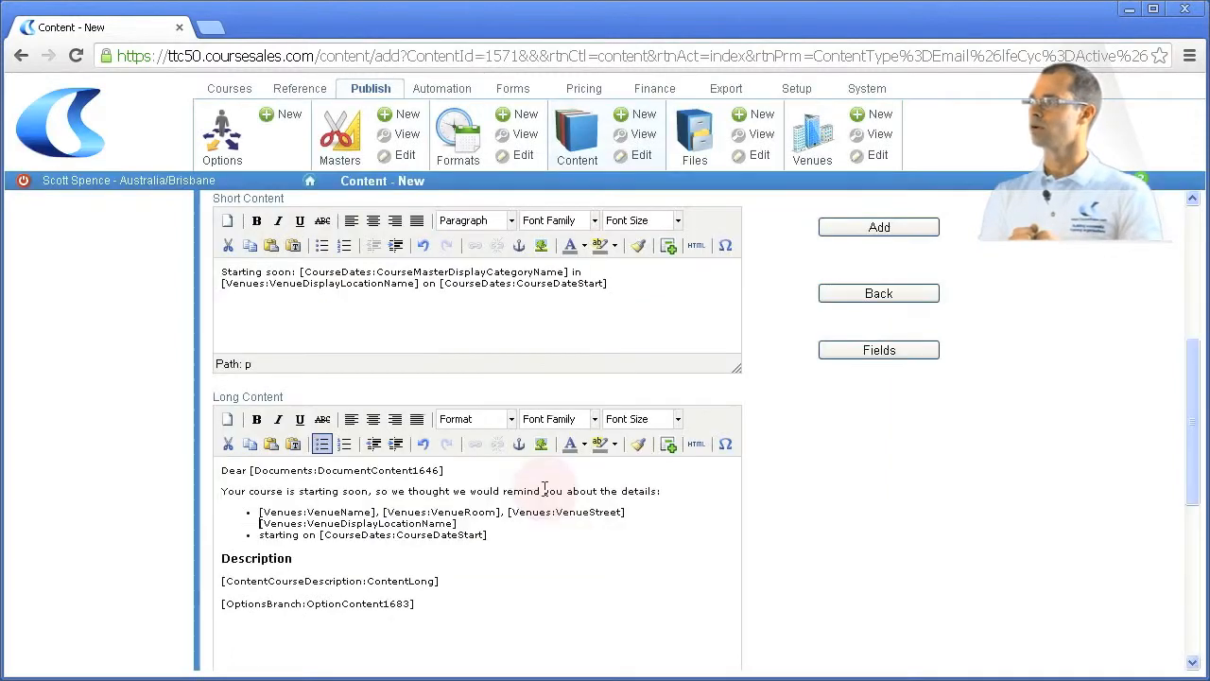
- Insert the Postcode field from Venues, followed by a comma, between the street and the location name
click(669, 444)
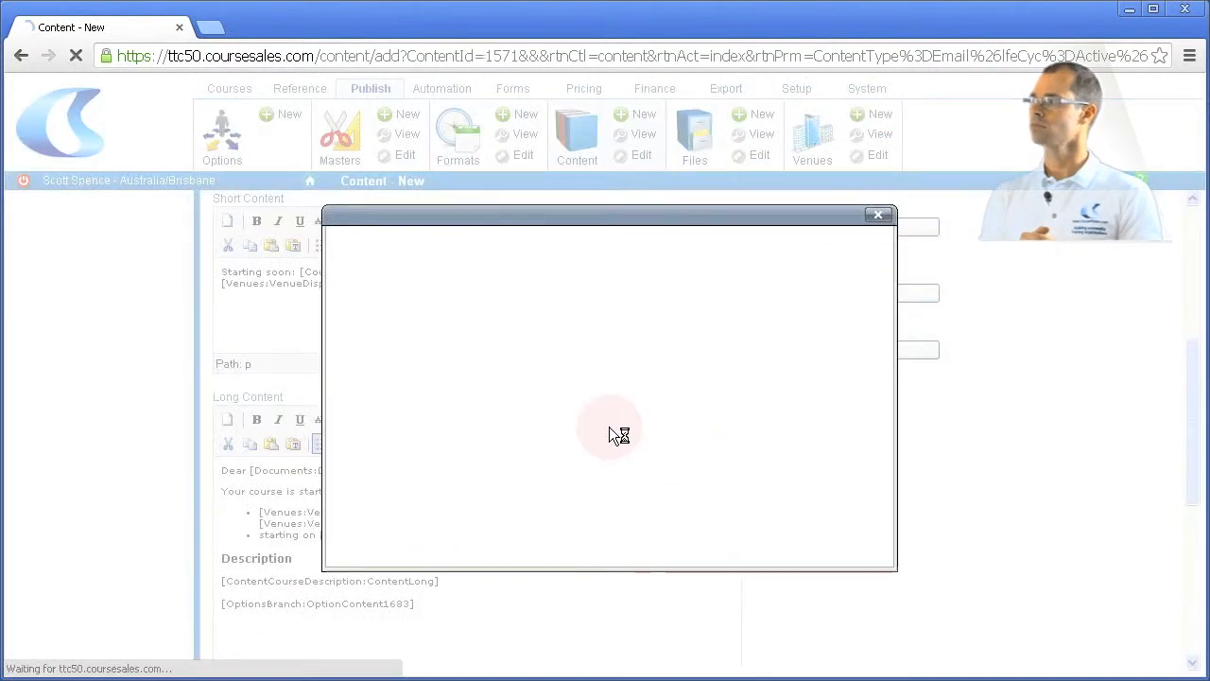
click(529, 264)
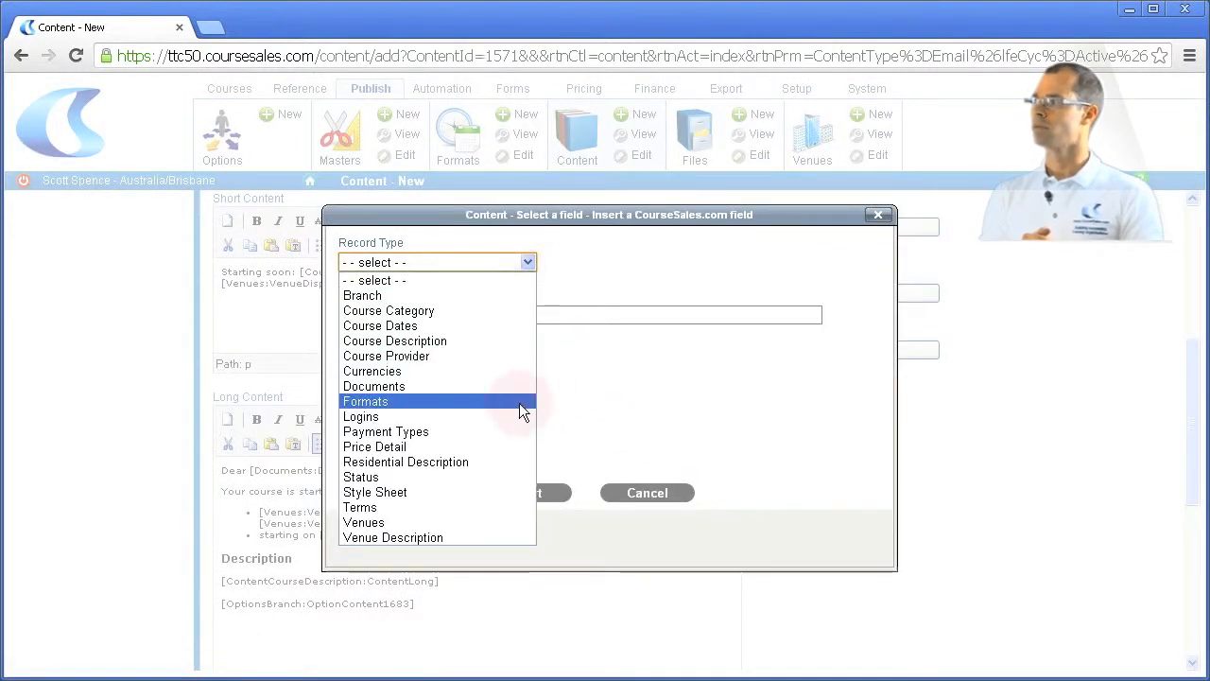
click(469, 518)
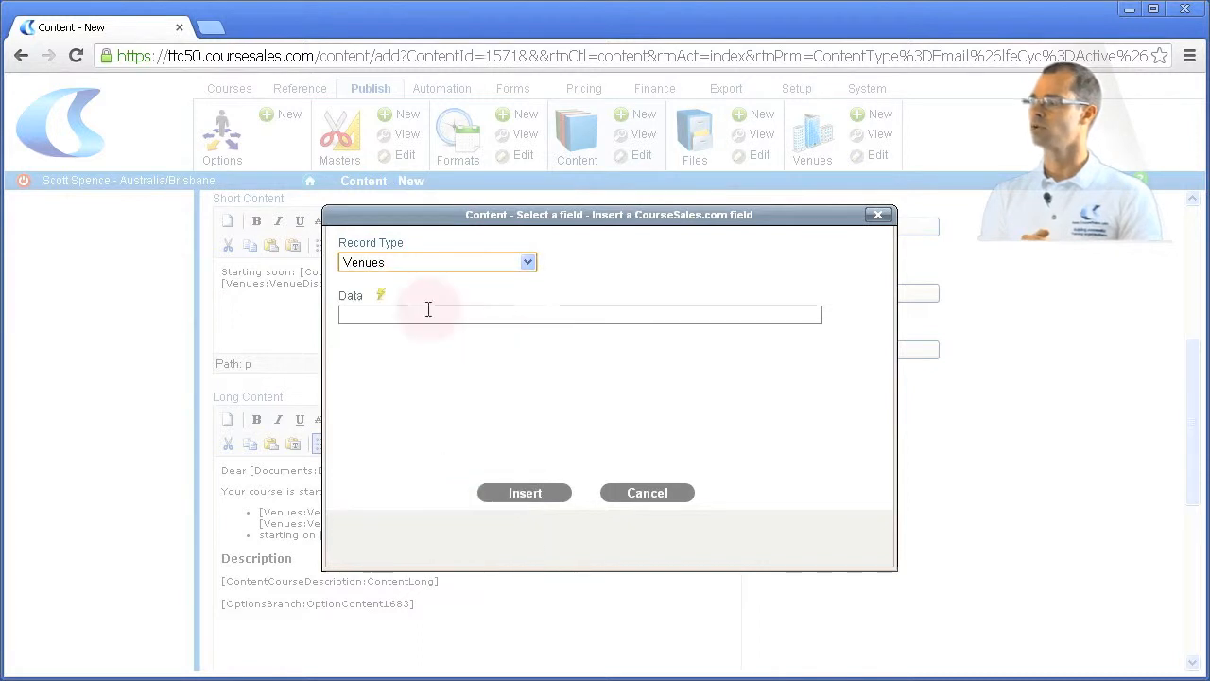
click(381, 298)
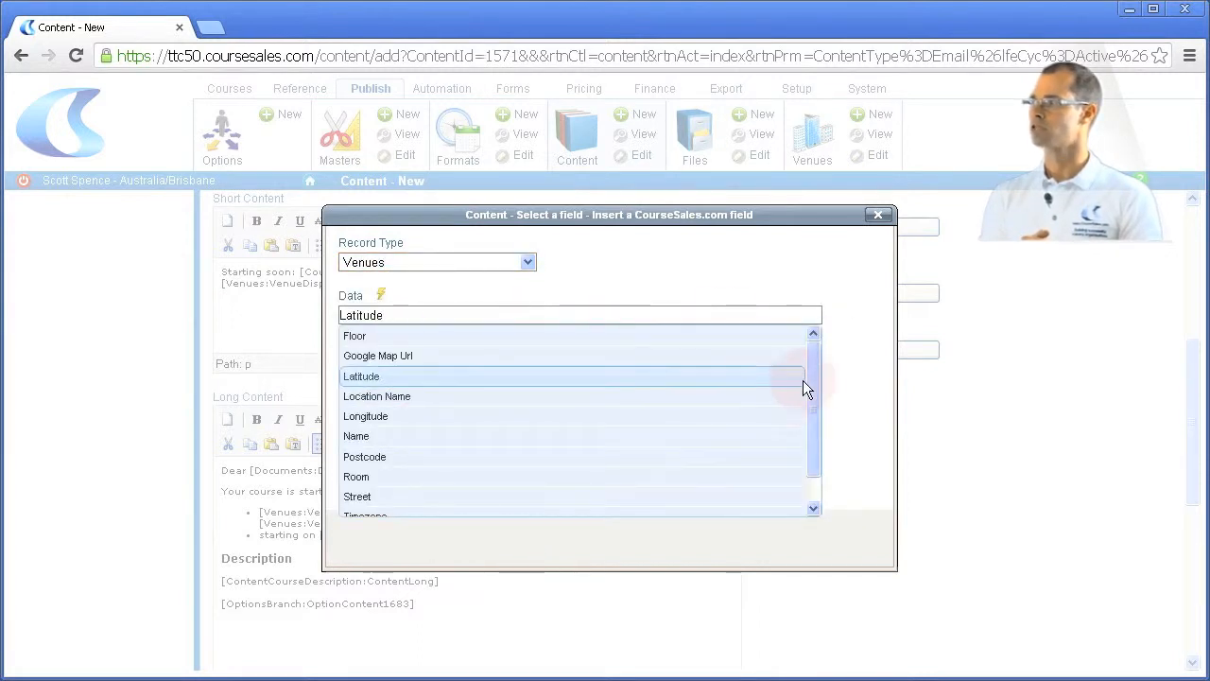
drag(811, 385, 810, 414)
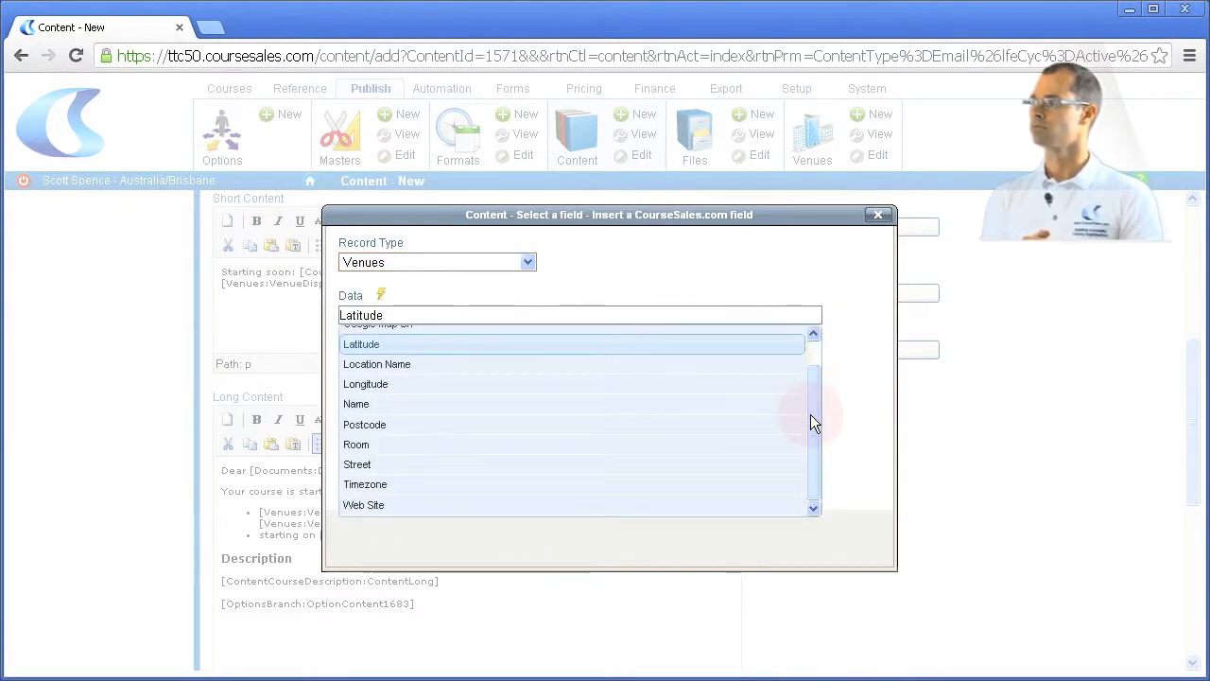
click(649, 425)
click(558, 484)
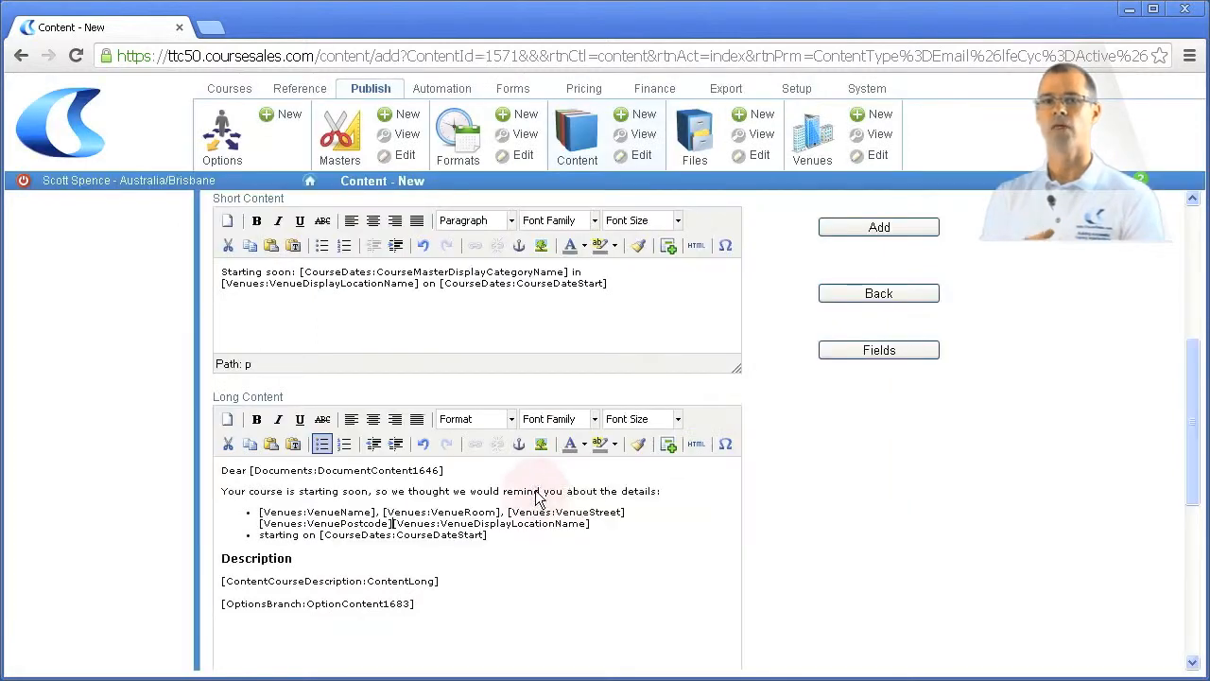
text(,)
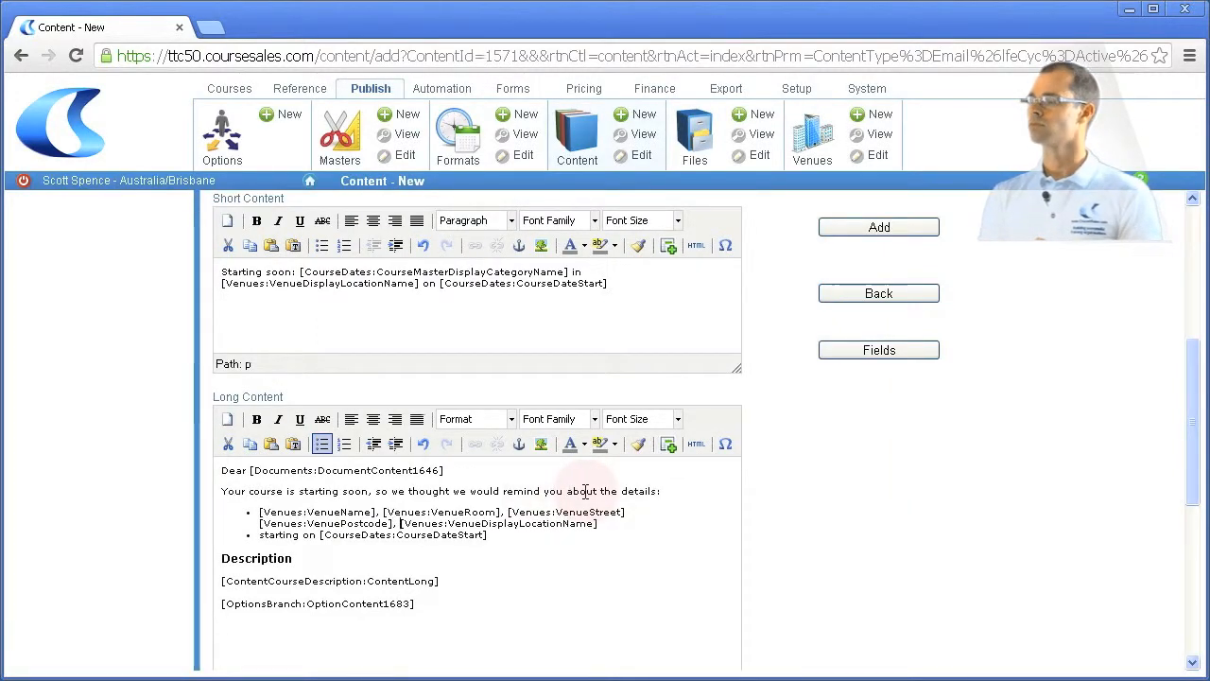
- Replace the Description heading and course description field with "We look forward to seeing you on the course!" and add the reminder email
click(221, 561)
drag(220, 560, 313, 562)
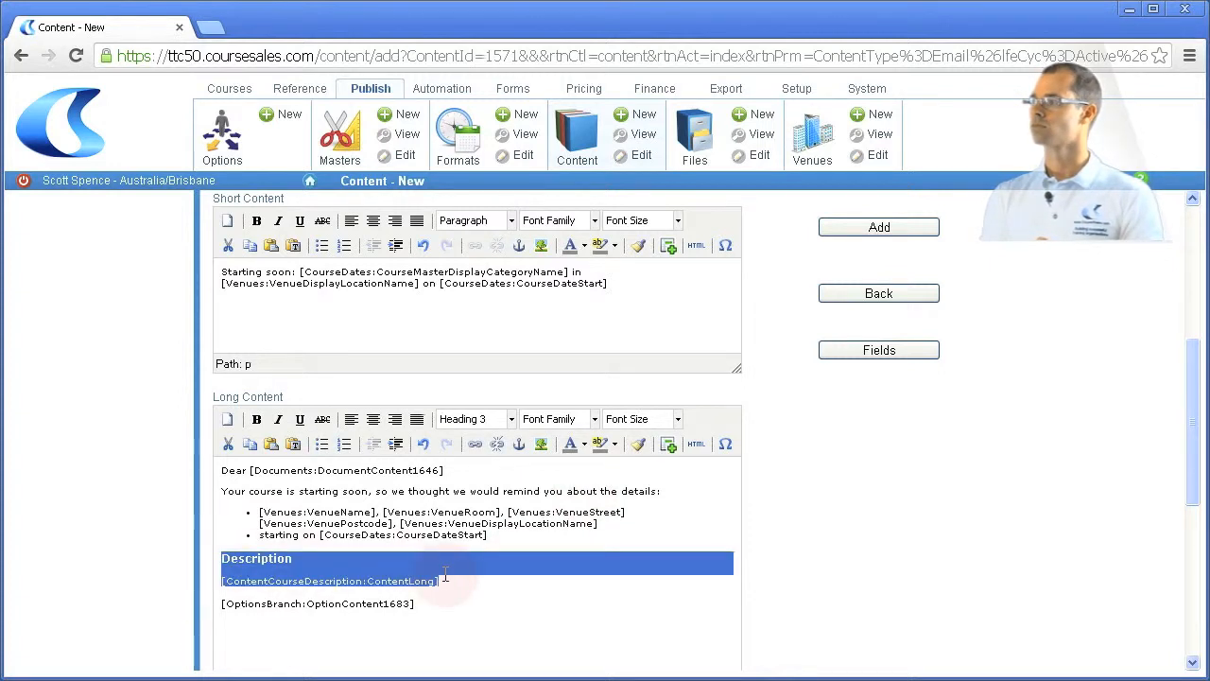
text(We look forward to seeing you on the course!)
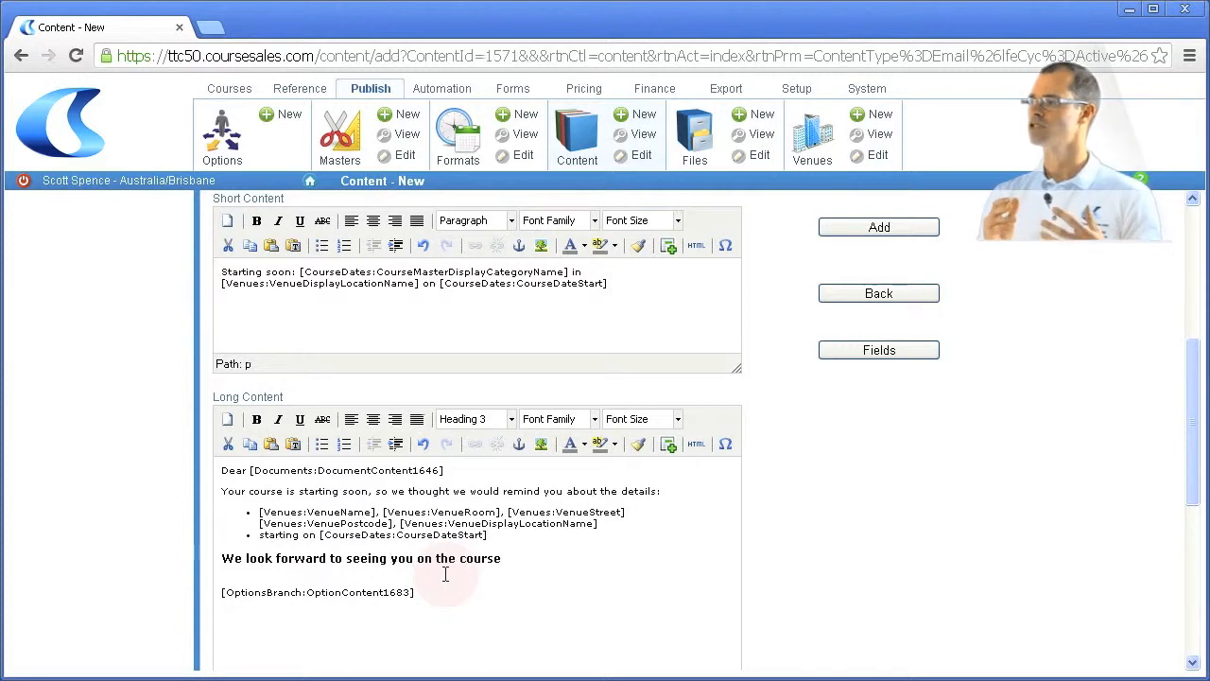
click(878, 226)
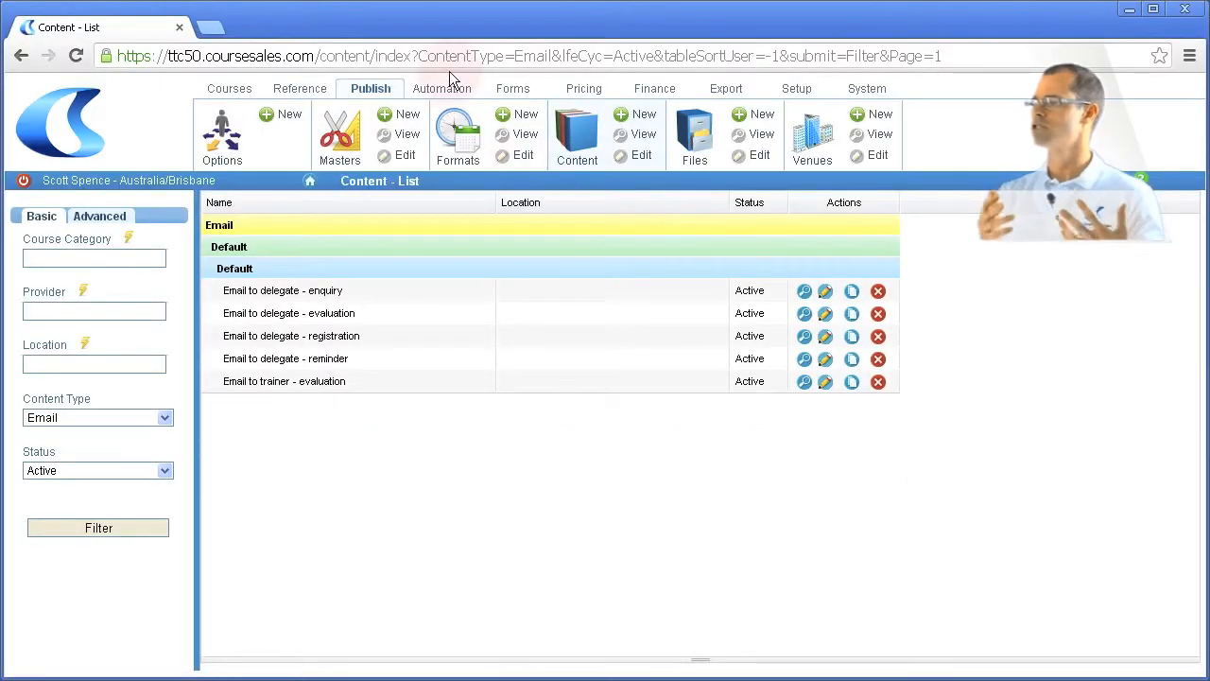
- Copy the Register process rule and name the copy Reminder
click(441, 90)
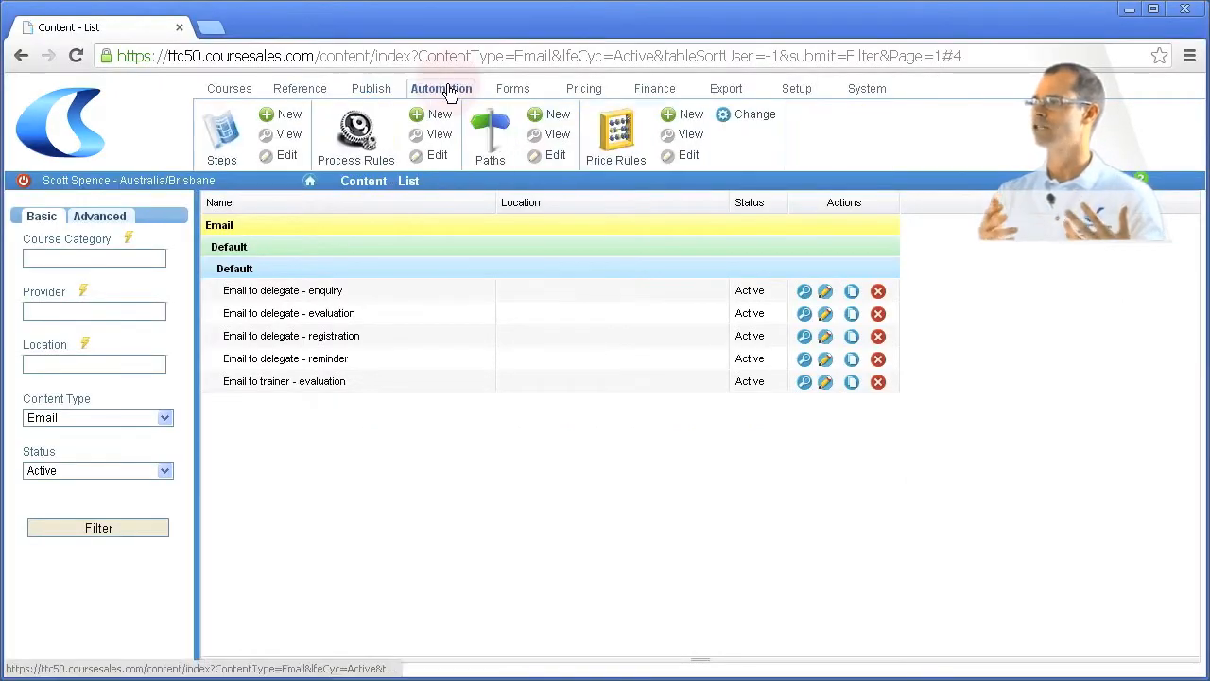
click(373, 136)
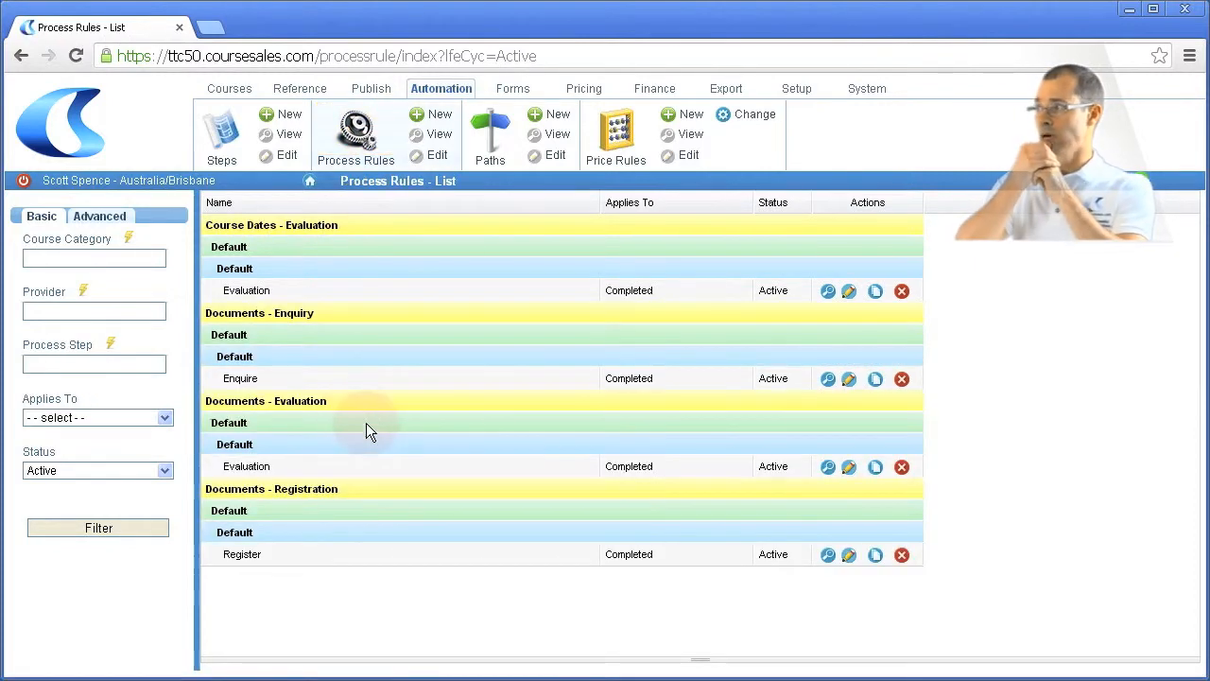
click(877, 555)
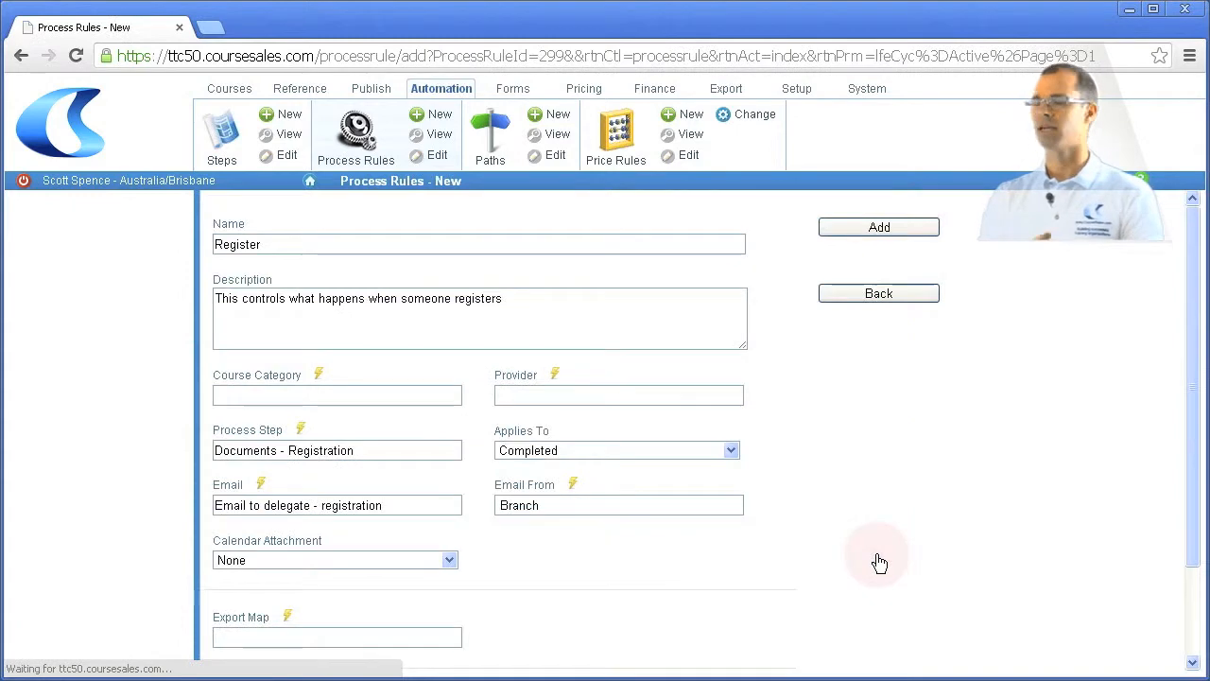
drag(282, 247, 179, 239)
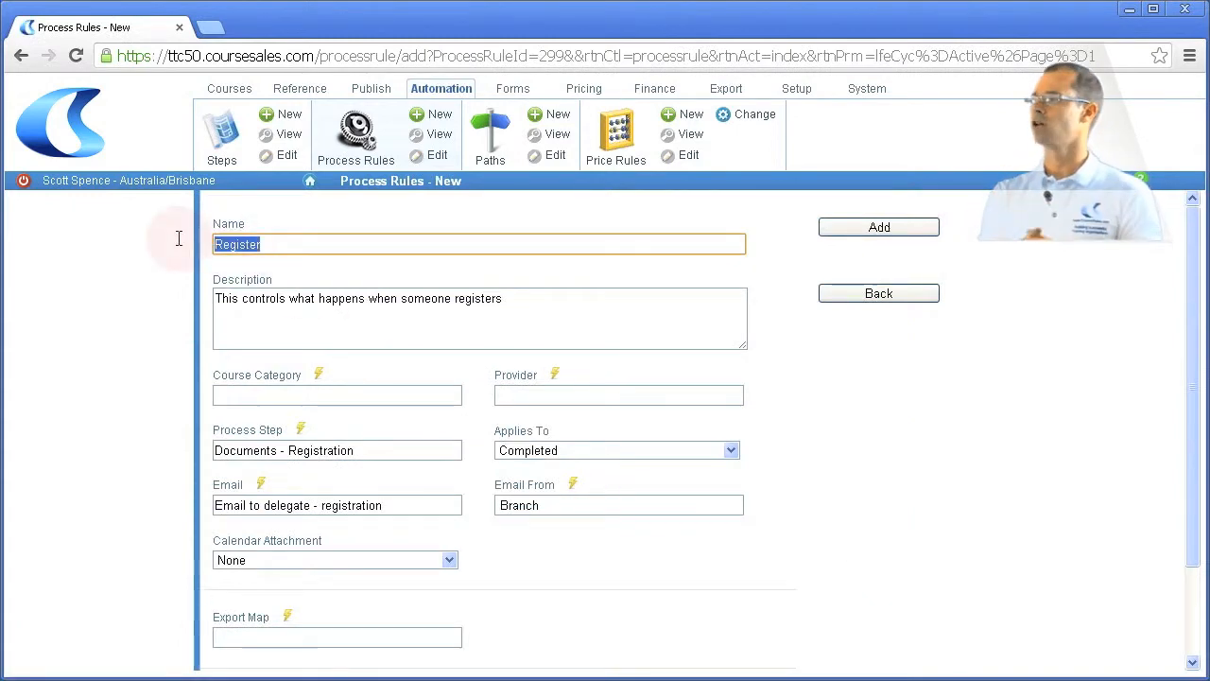
text(Remind)
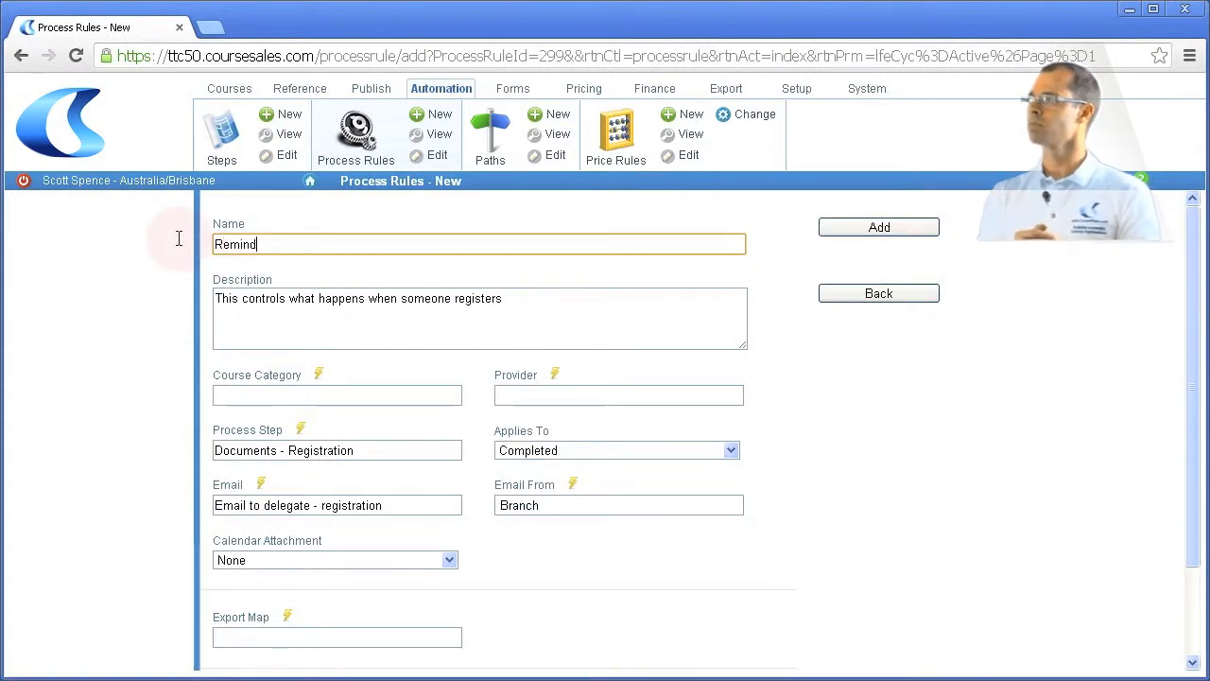
- Replace the rule's description with "This sends the email to the student to remind them about the course"
drag(508, 299, 184, 316)
text(This send)
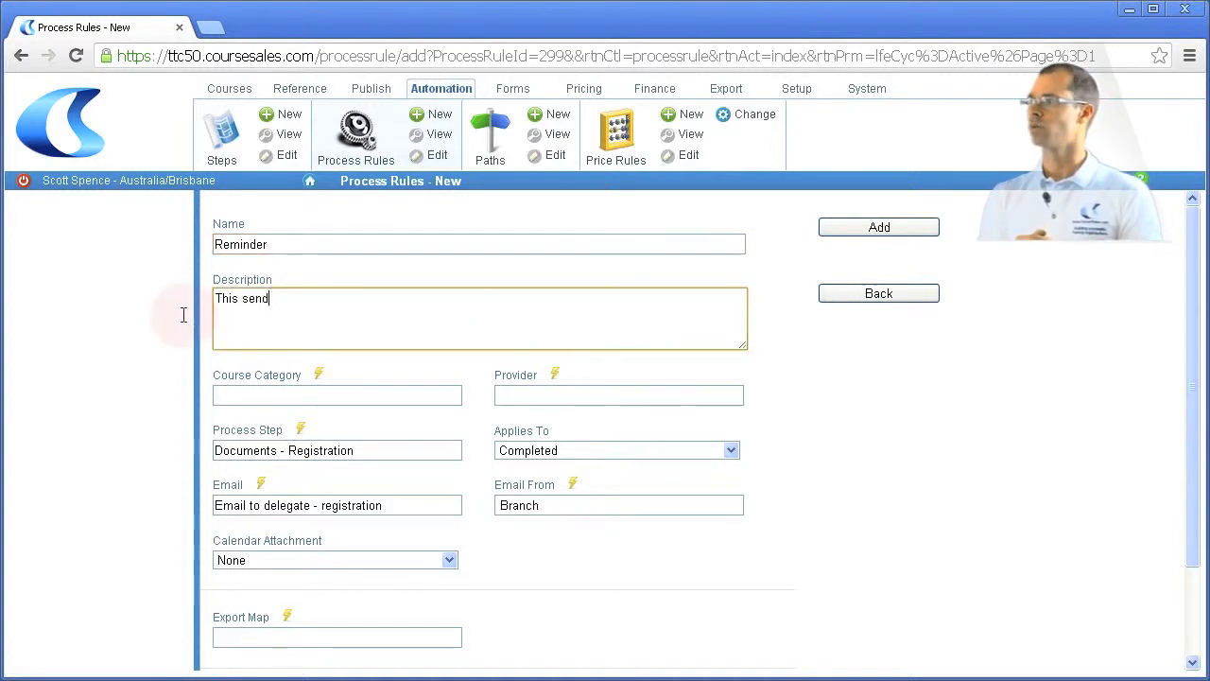
text(s the email to the student to remind them about the course)
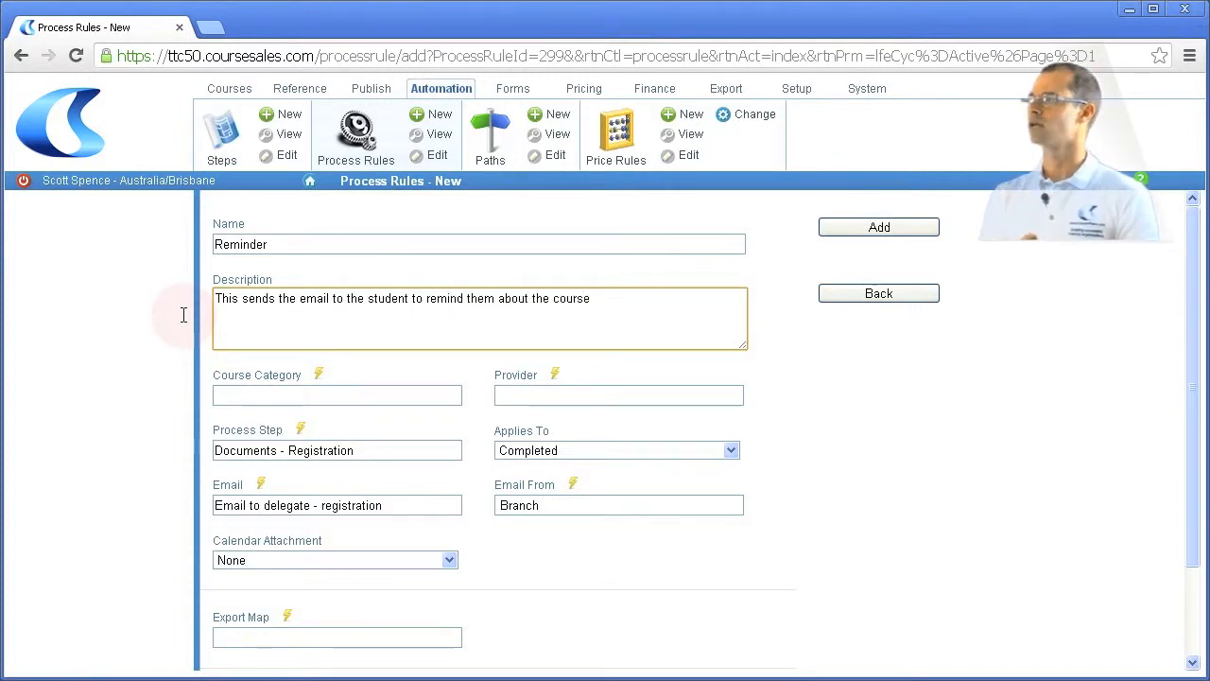
- Set the new rule's process step to Documents - Reminder
click(300, 430)
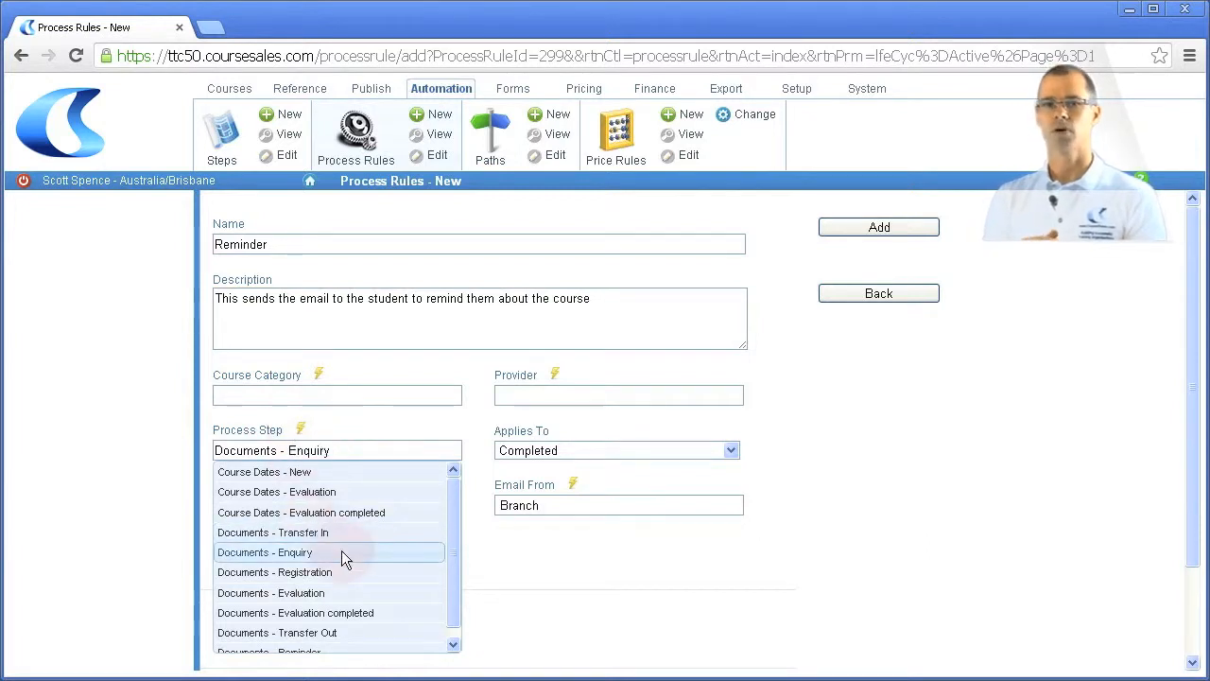
click(365, 613)
scroll(367, 617, down, 2)
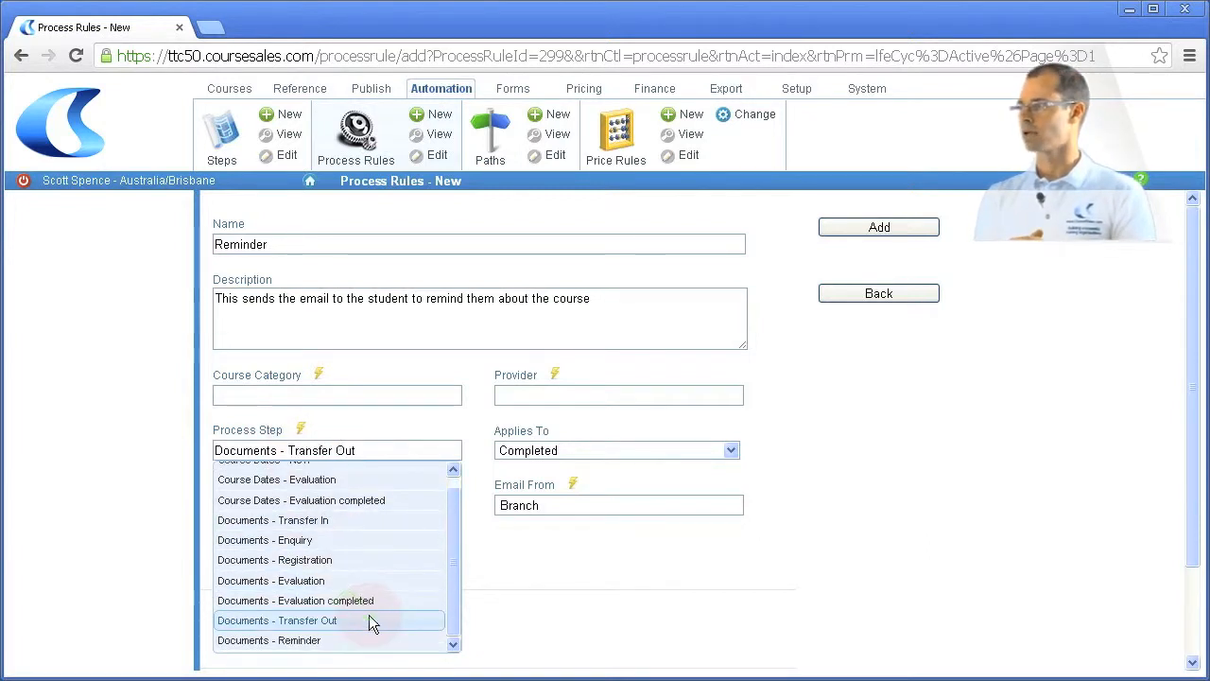
click(363, 640)
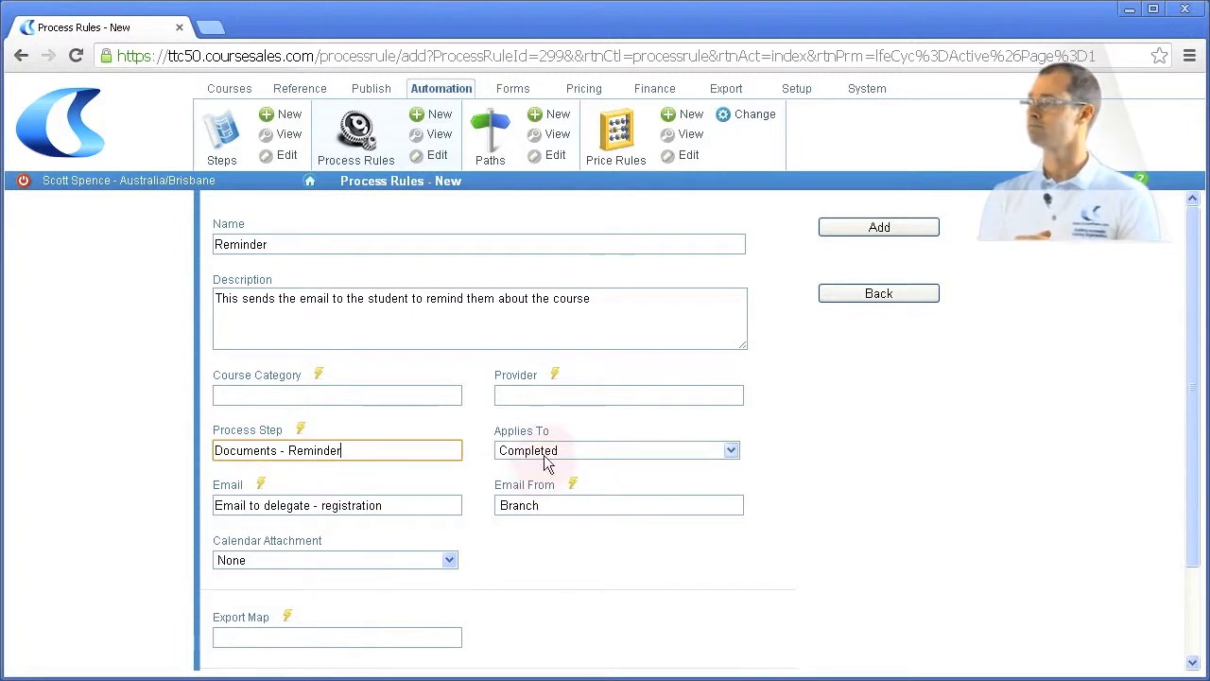
- Set the rule's email to "Email to delegate - reminder" and add the process rule
click(261, 484)
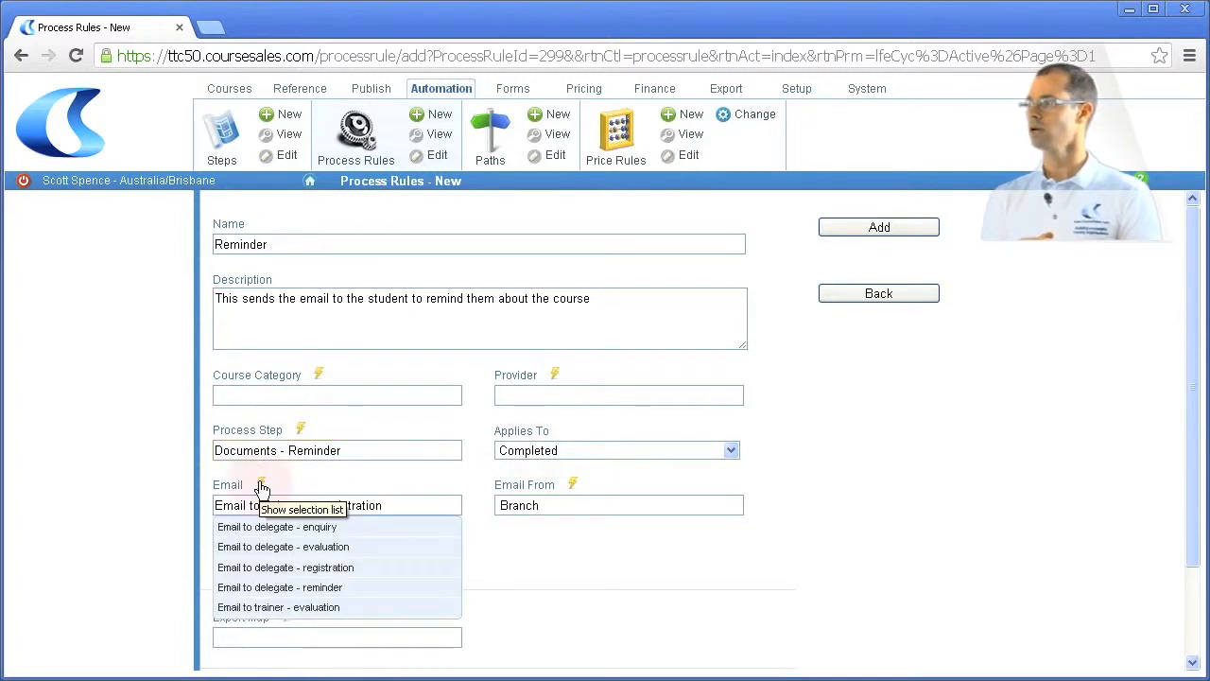
click(288, 582)
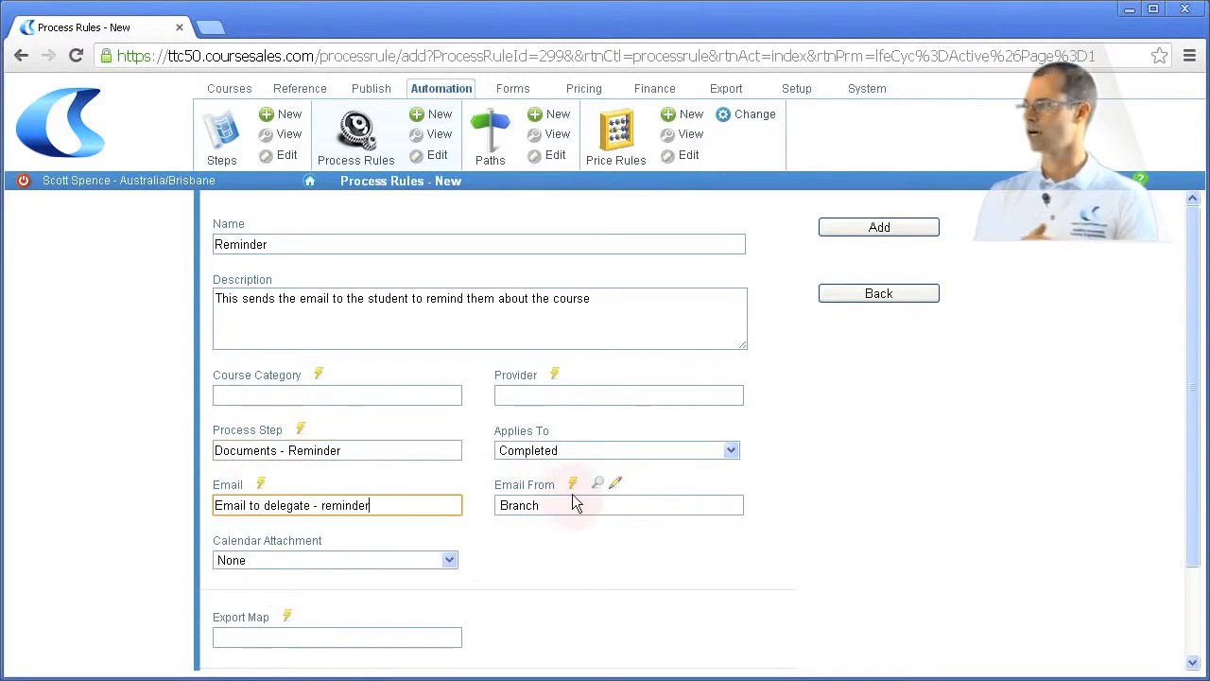
scroll(679, 586, down, 2)
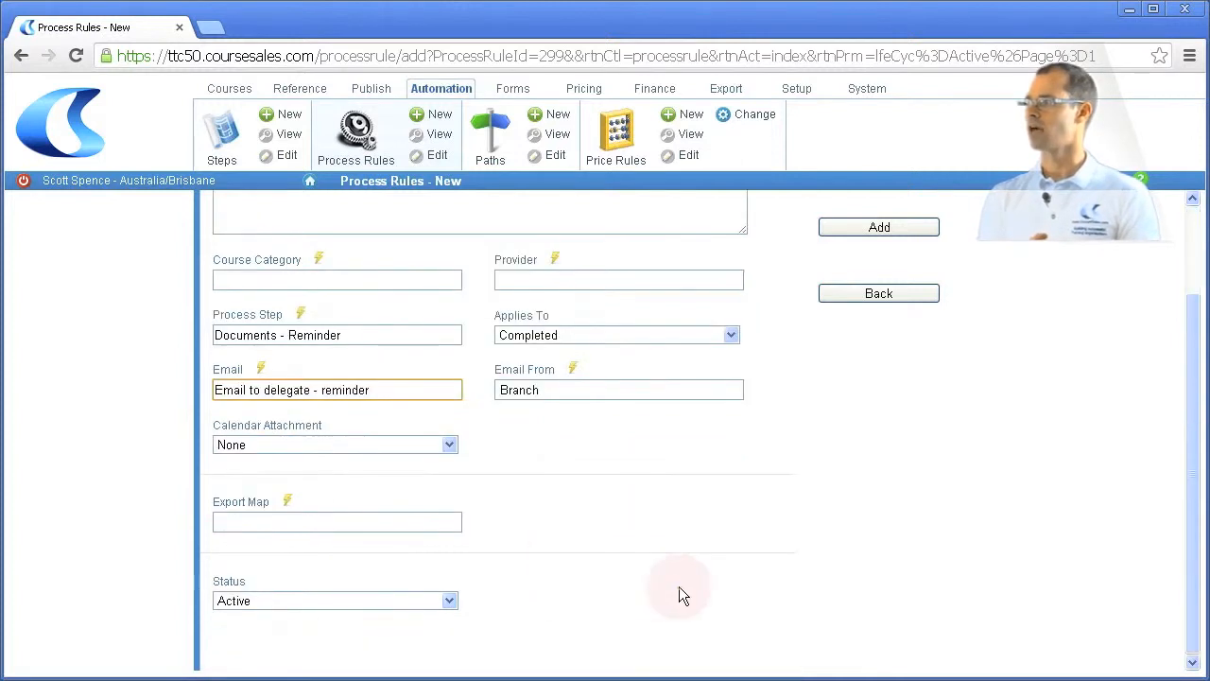
click(908, 229)
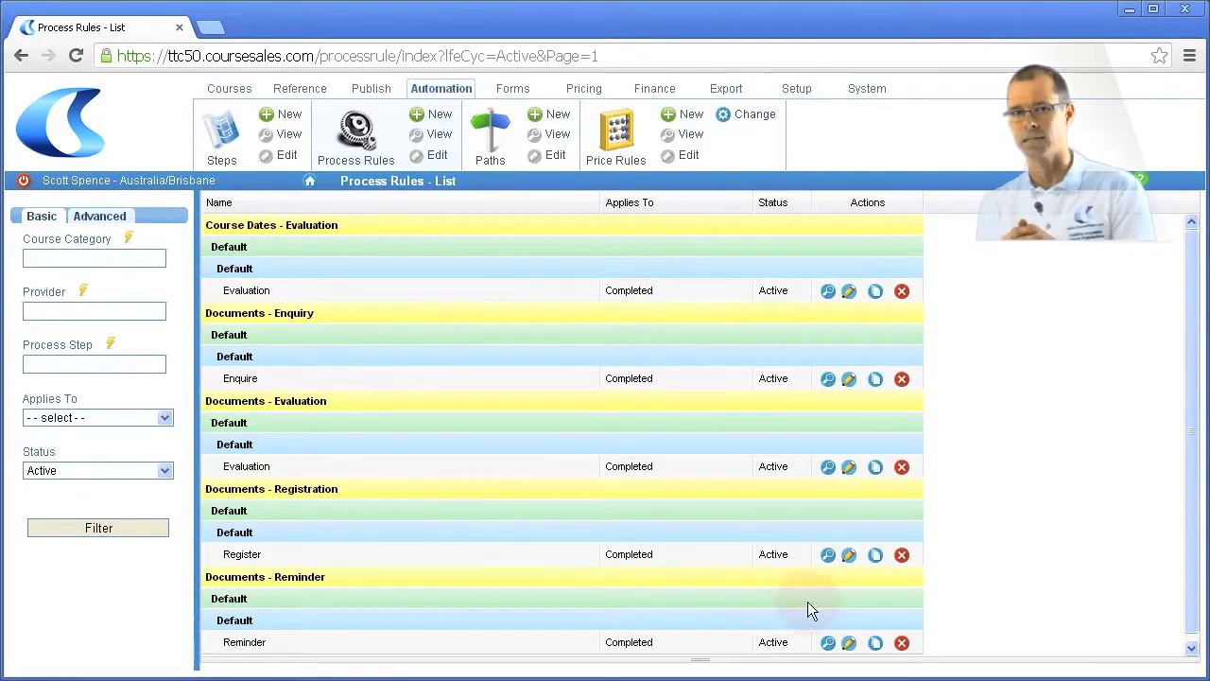
- Link the Delegate role to the Reminder process rule as a To recipient and save the rule
click(849, 644)
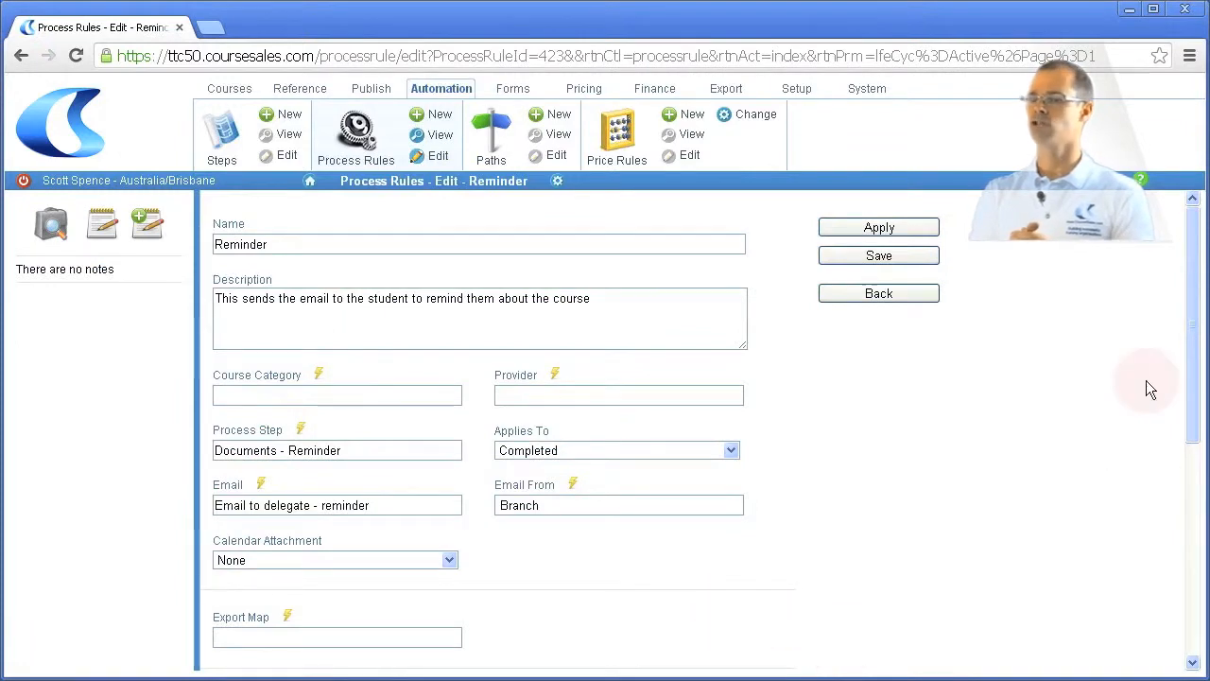
drag(1197, 353, 1199, 557)
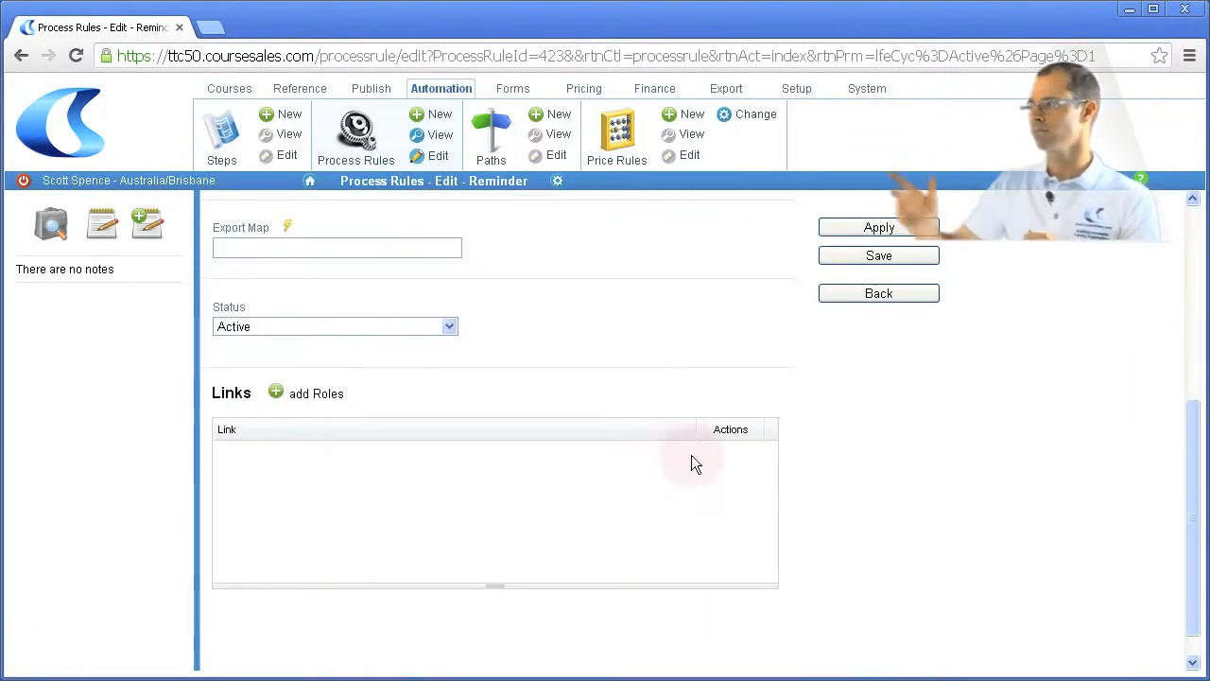
click(274, 393)
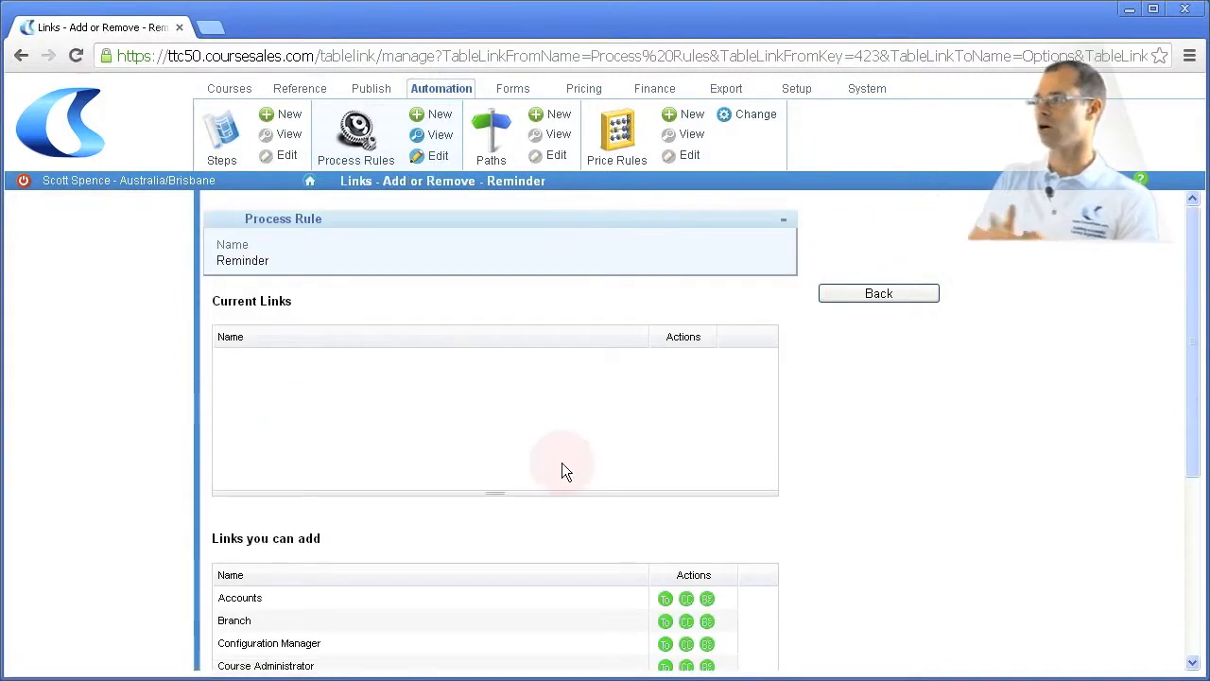
scroll(882, 475, down, 2)
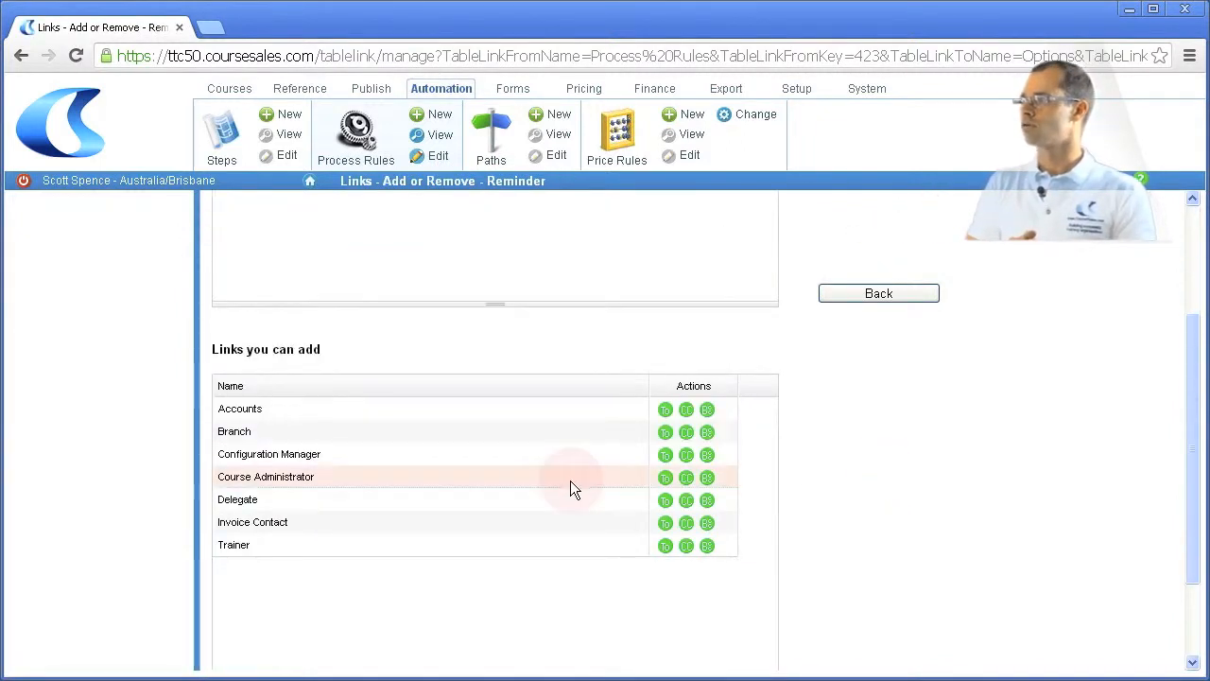
click(664, 502)
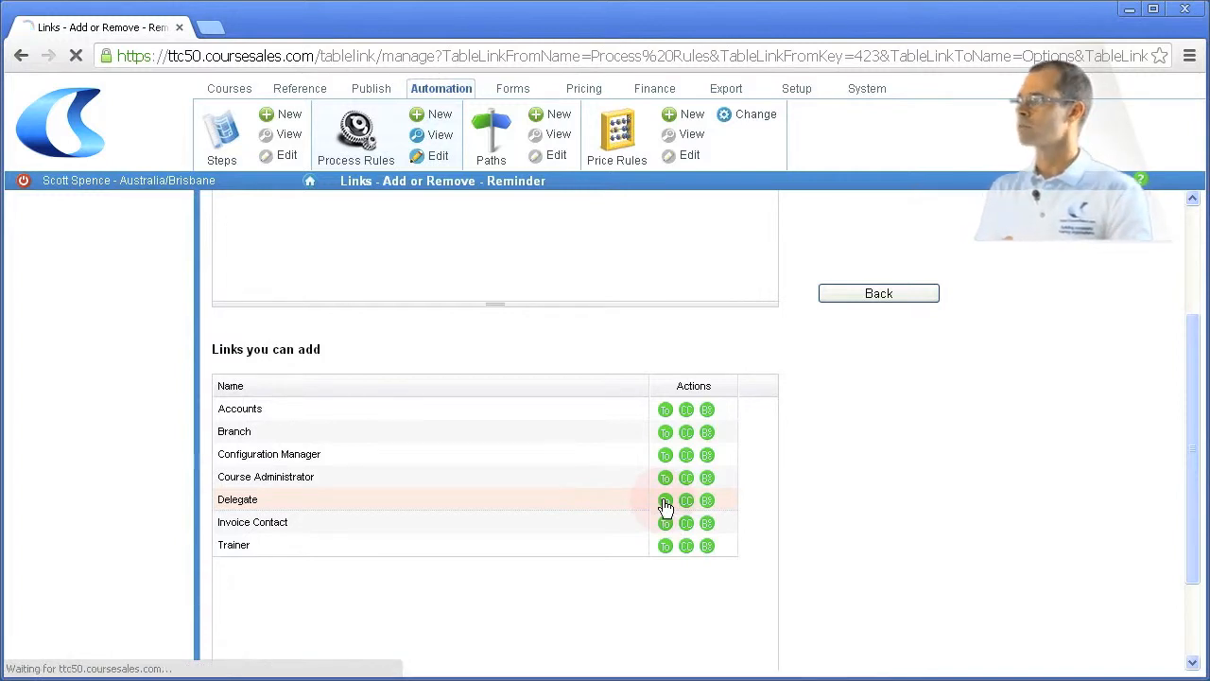
scroll(836, 500, down, 3)
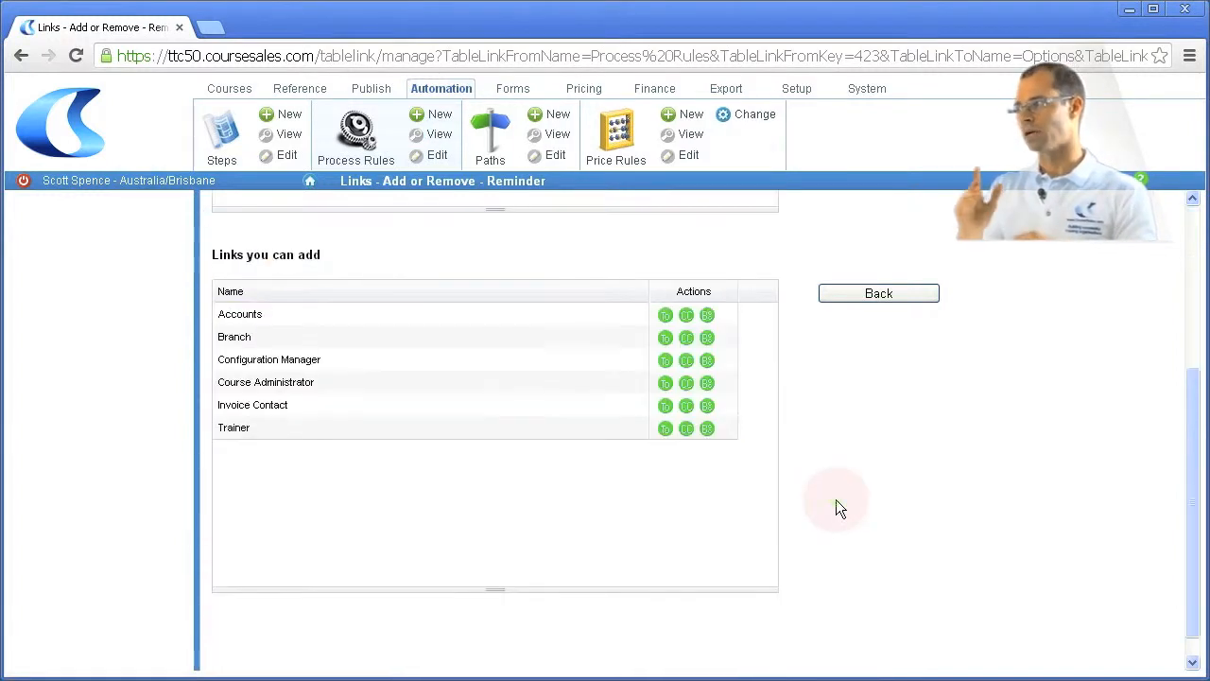
click(893, 291)
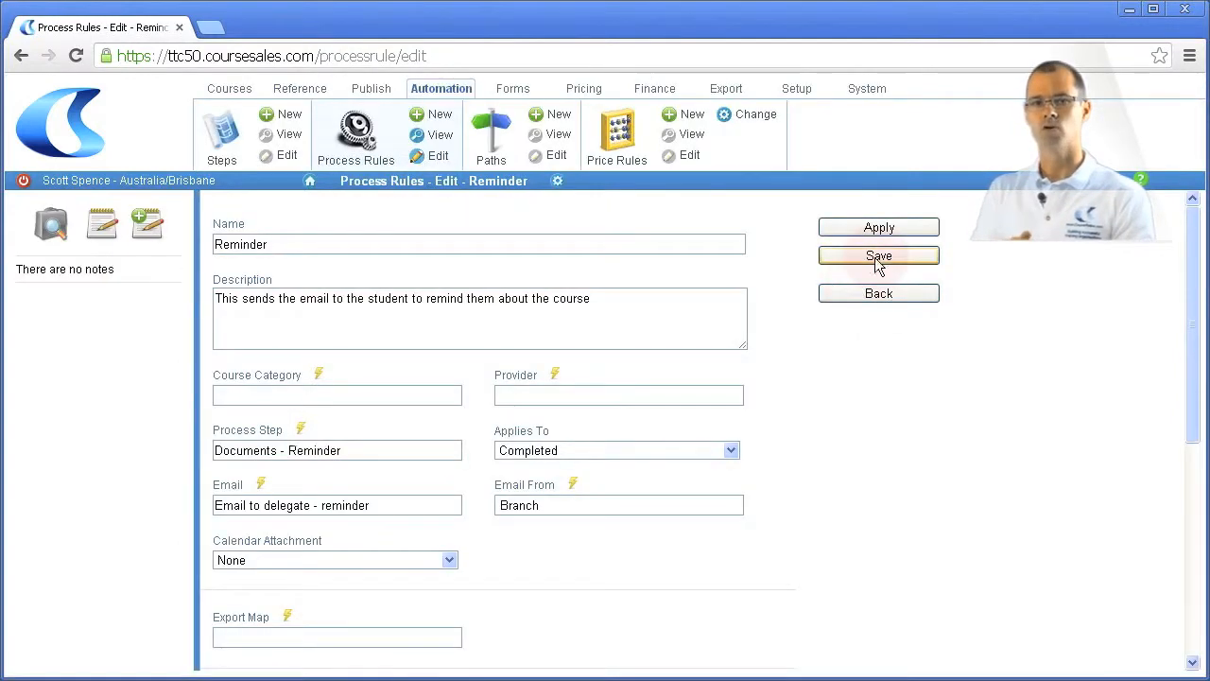
click(876, 263)
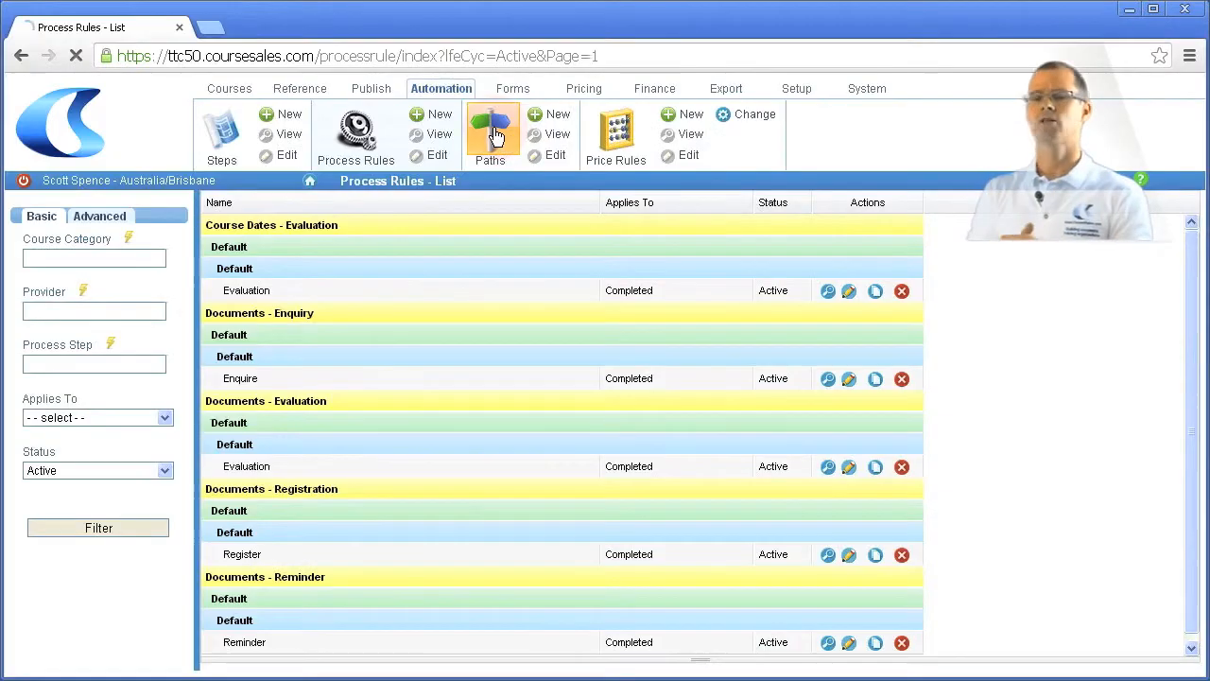
- Insert a Reminder process step with Summary enabled between Registration and Evaluation in the Default Document Path, and save the path
click(473, 135)
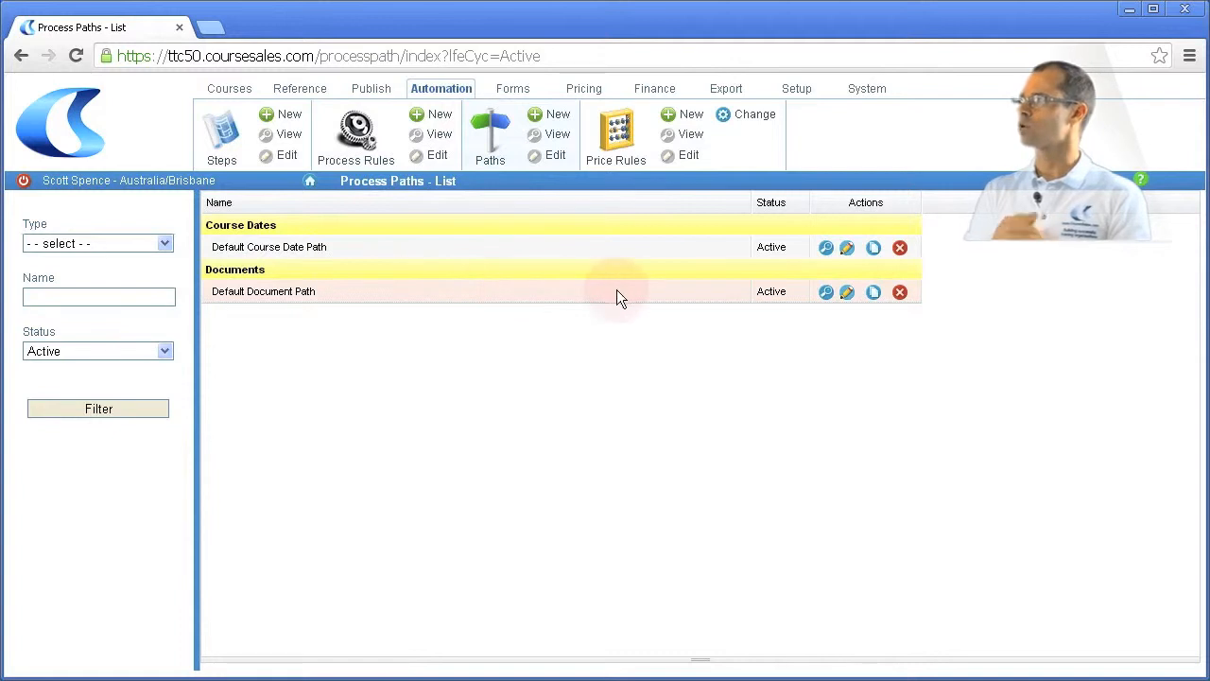
click(847, 293)
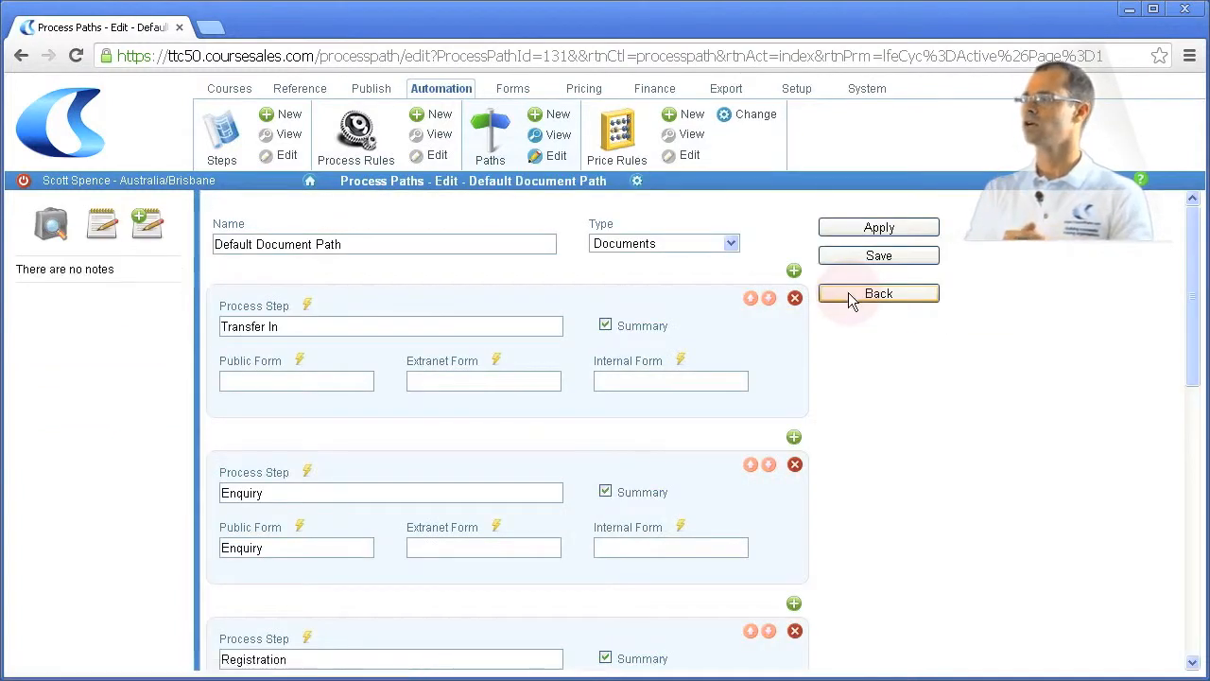
scroll(926, 500, down, 4)
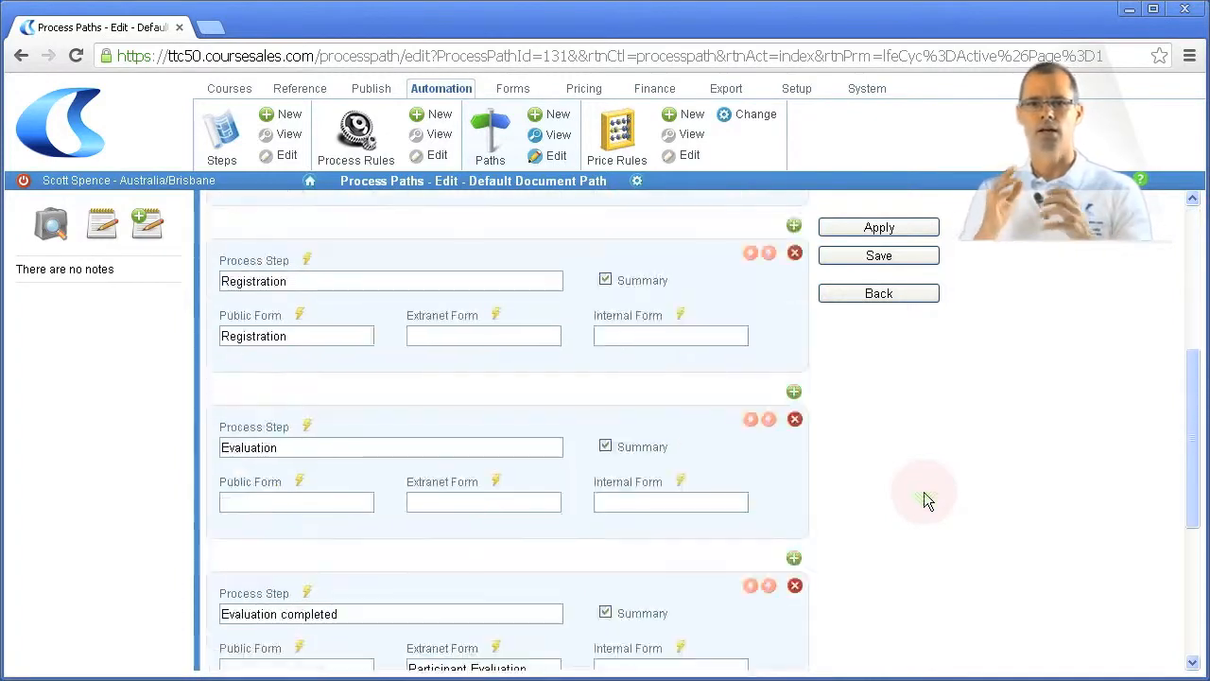
scroll(926, 500, down, 2)
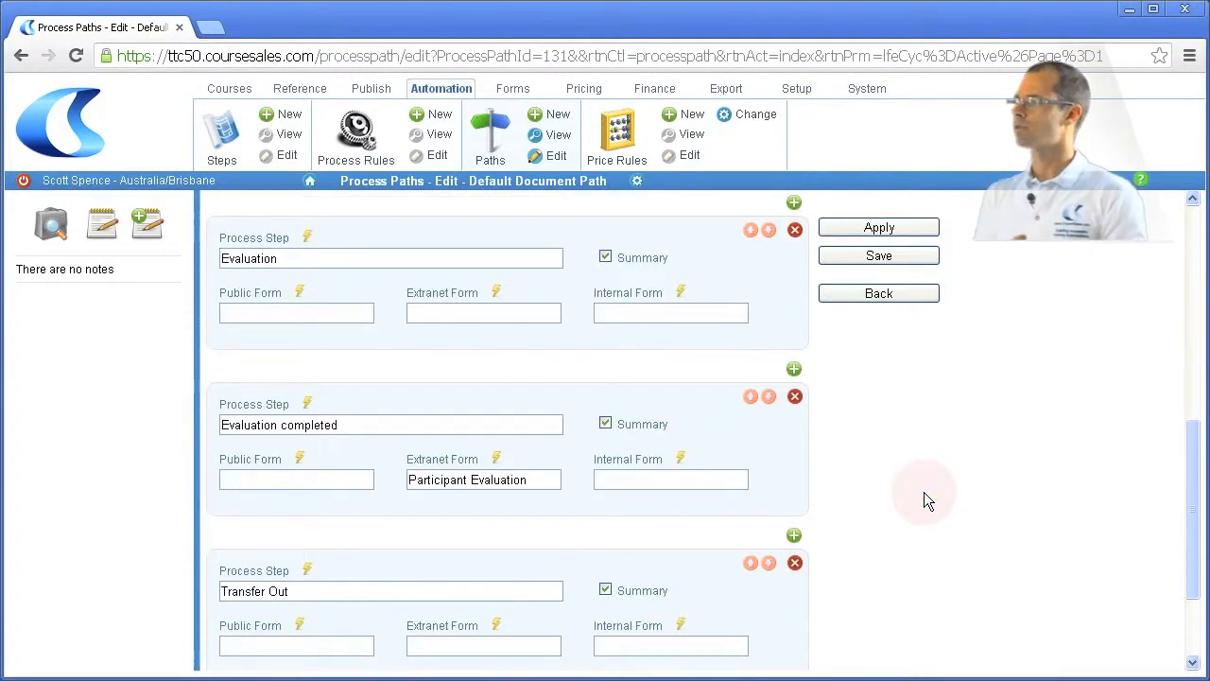
scroll(924, 491, up, 3)
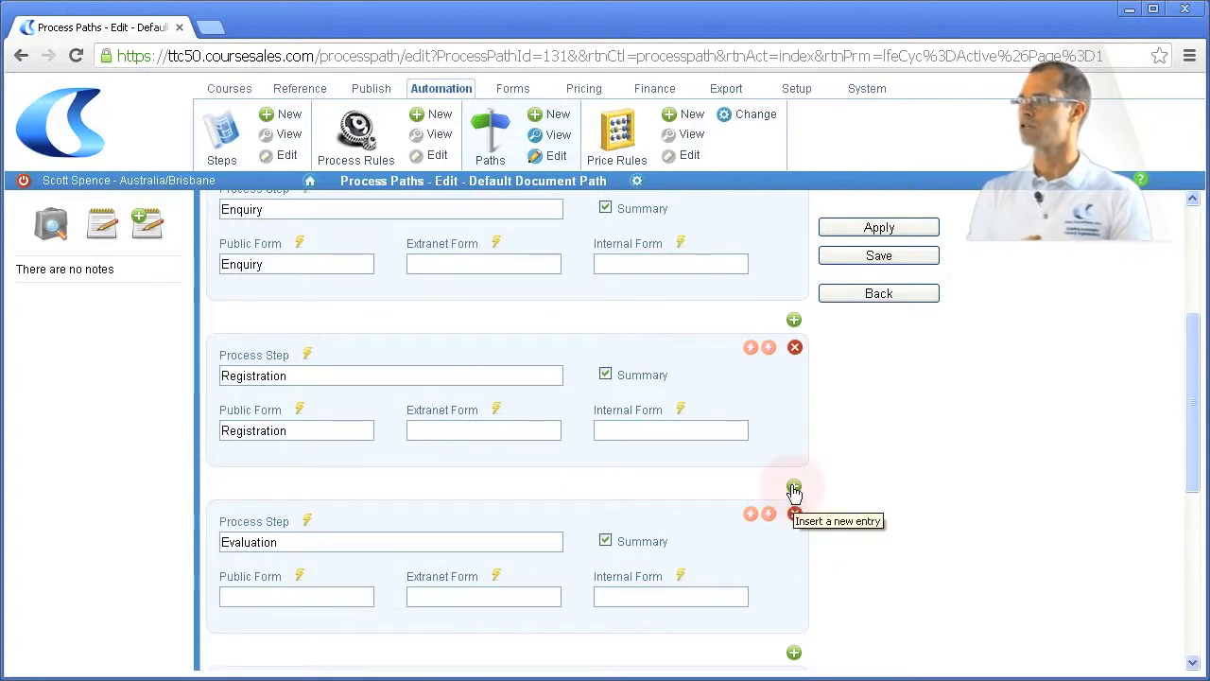
click(793, 486)
click(296, 539)
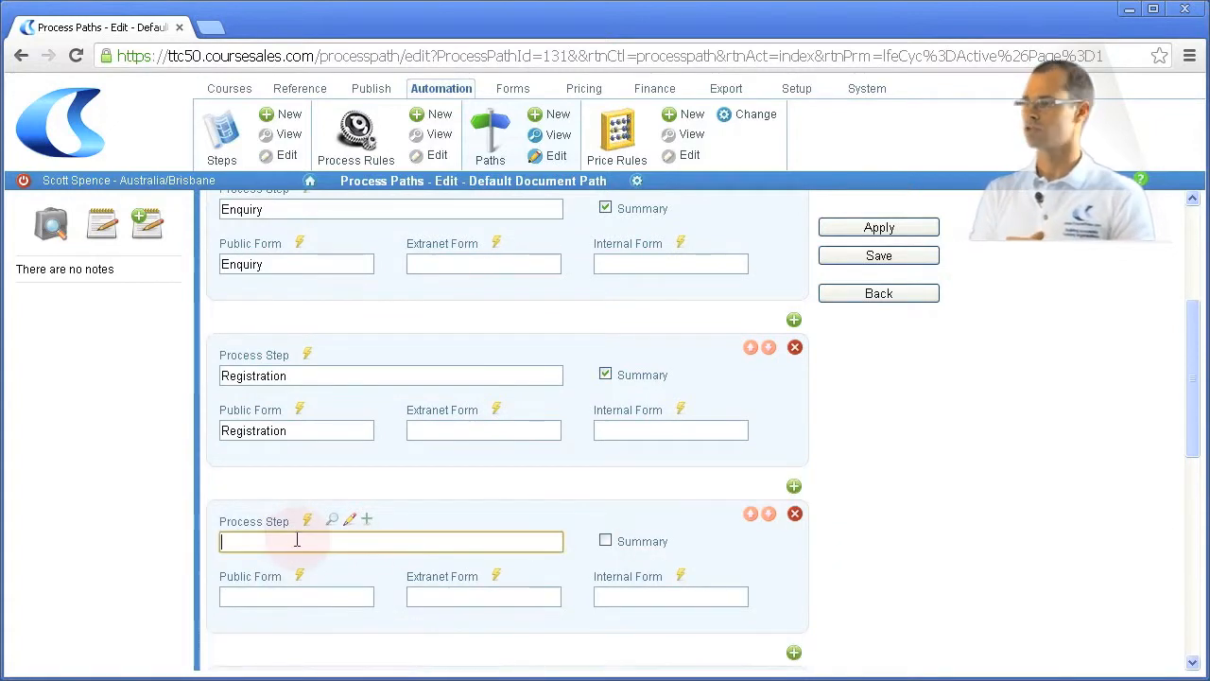
text(remin)
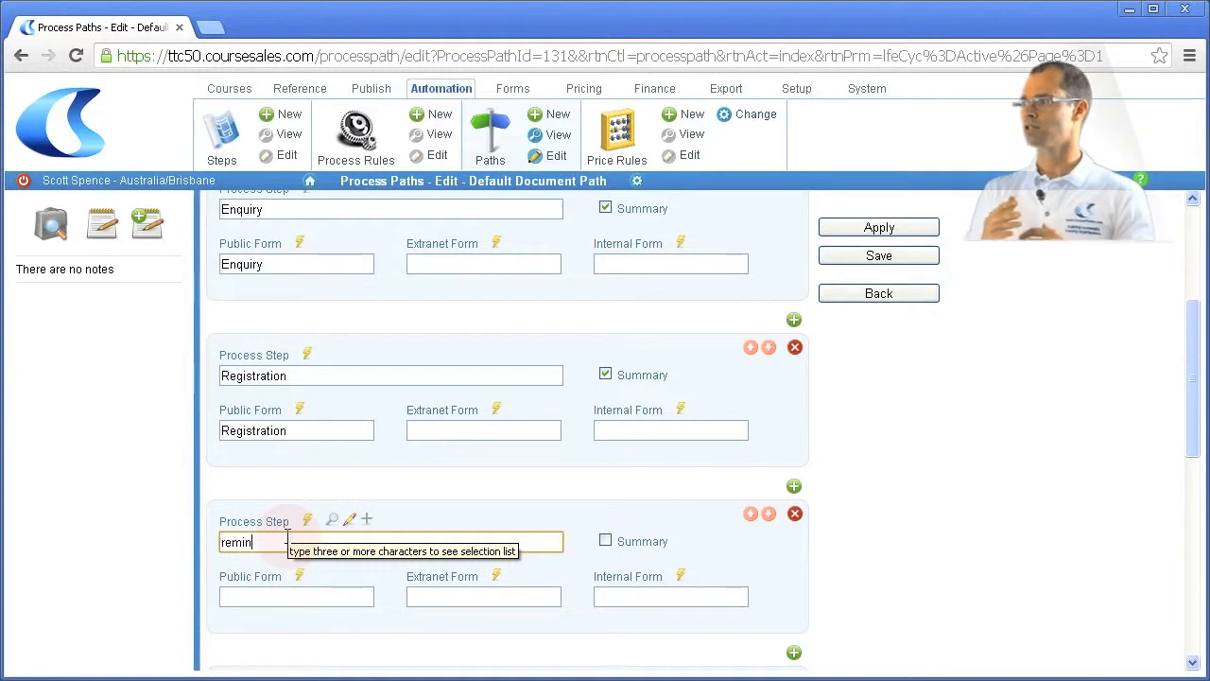
click(278, 566)
click(605, 541)
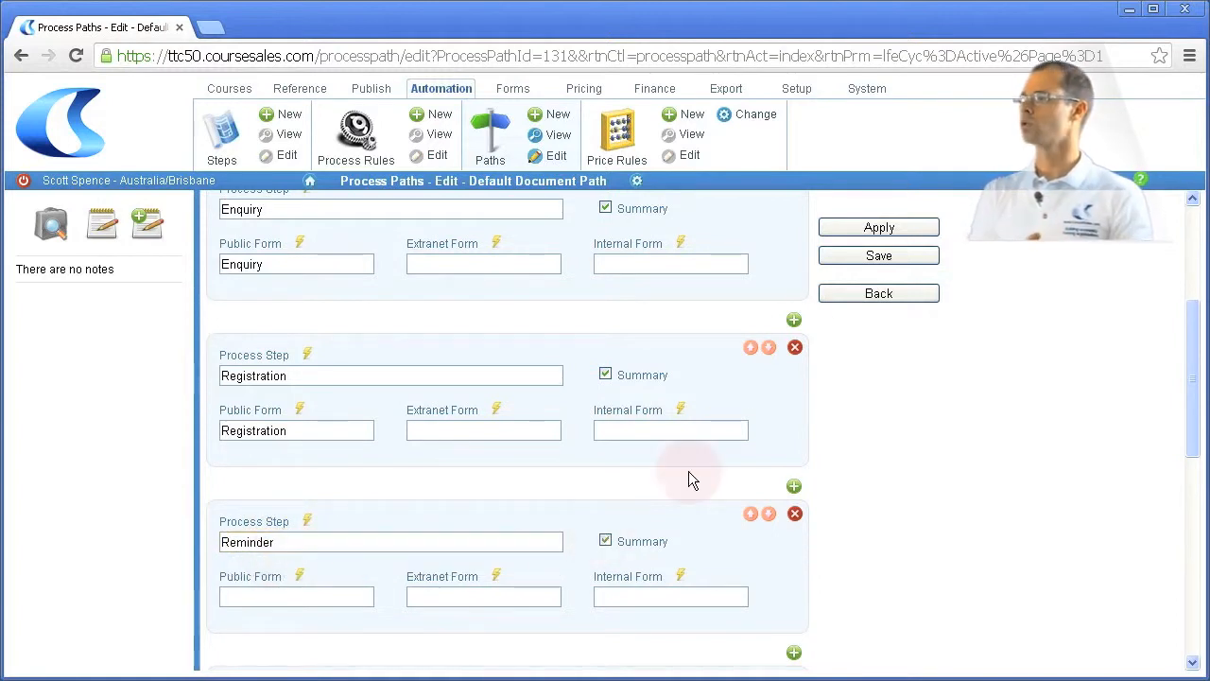
click(888, 259)
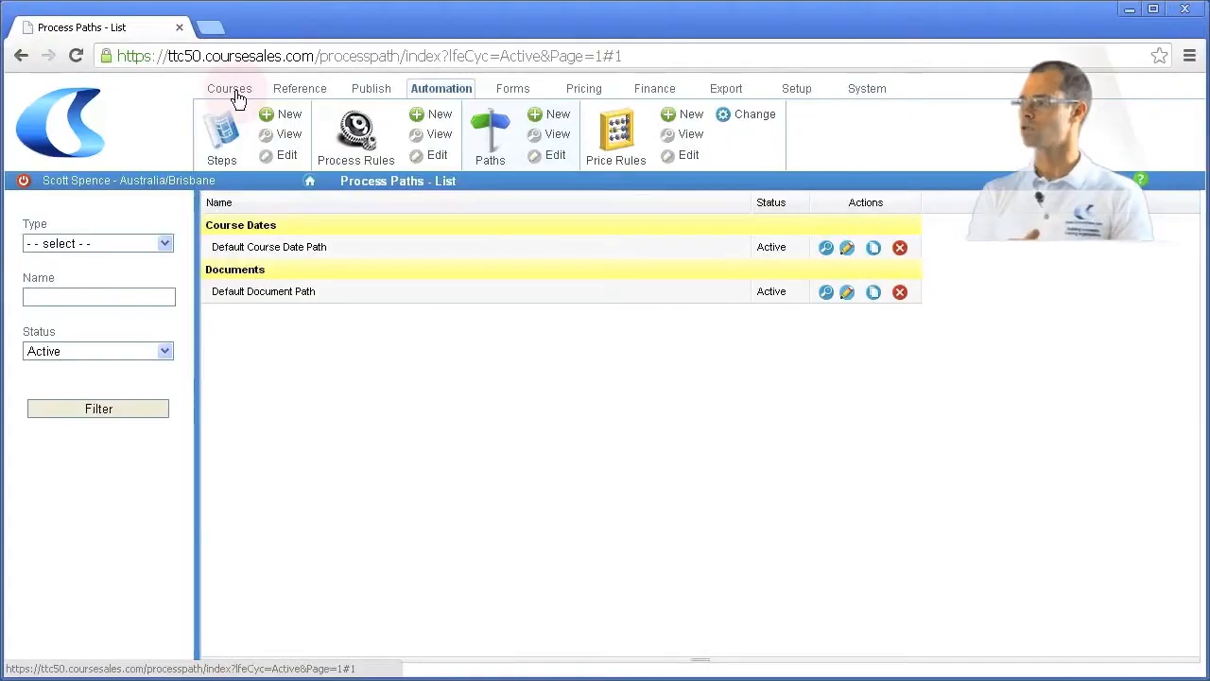
- Set the process step of the First Aid enquiry document to Reminder and preview the emails it would send
click(237, 96)
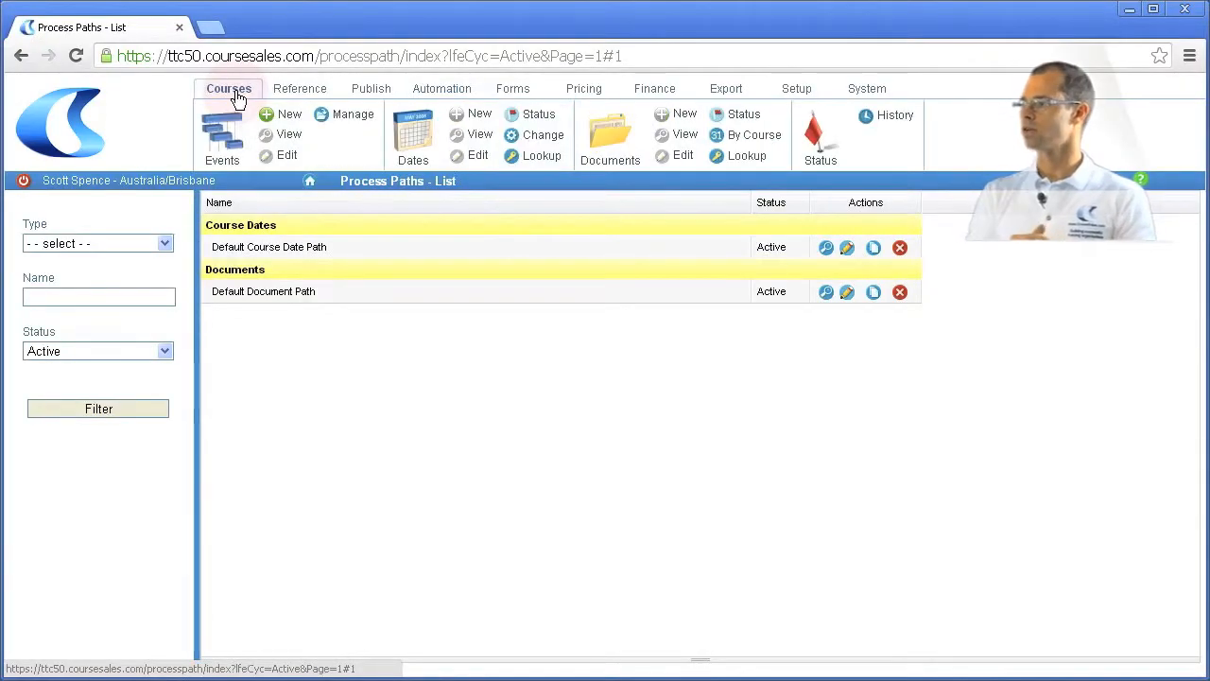
click(617, 138)
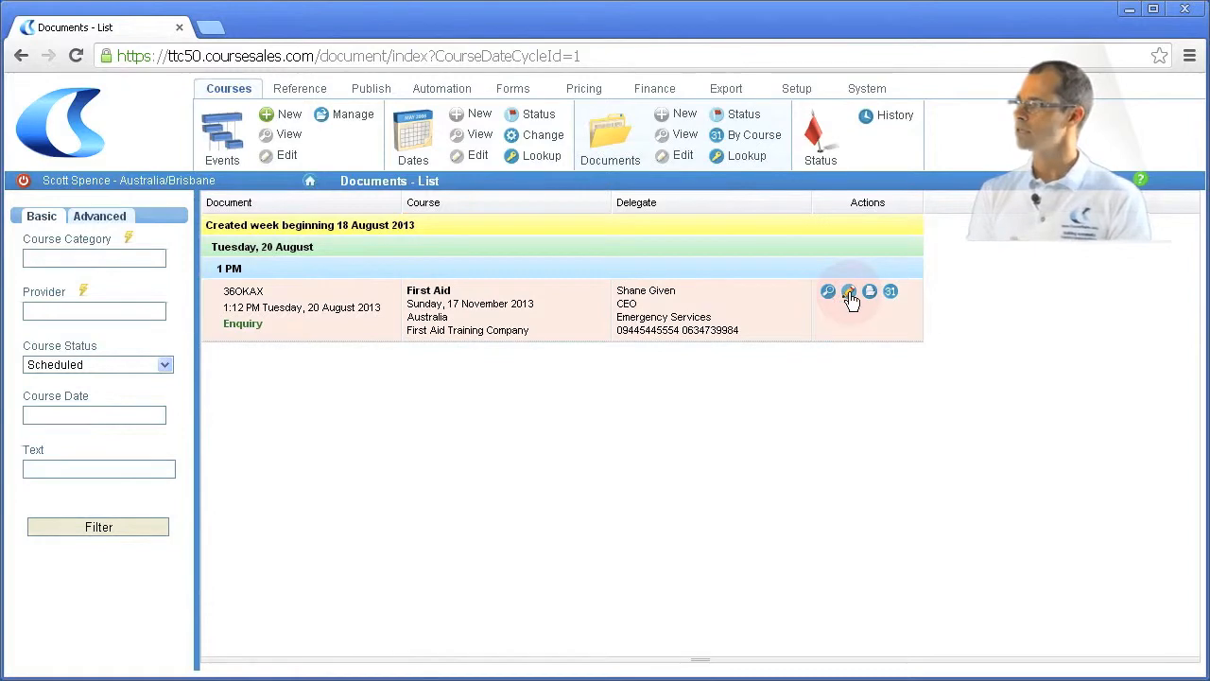
click(850, 294)
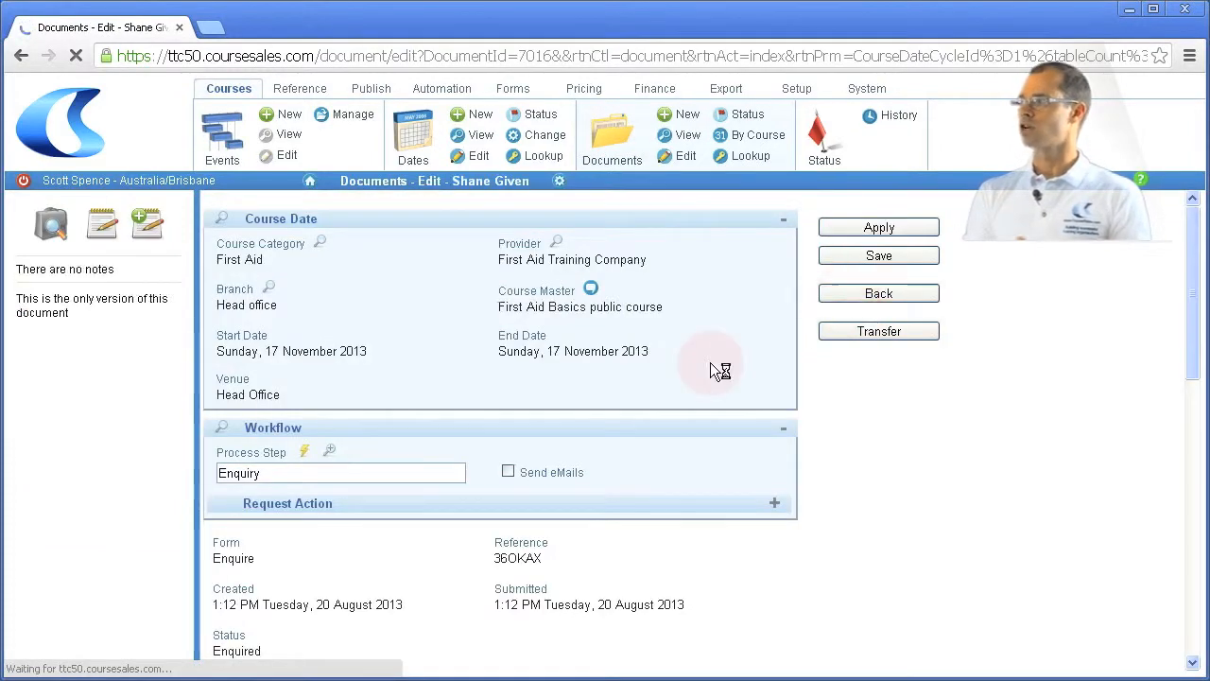
click(302, 452)
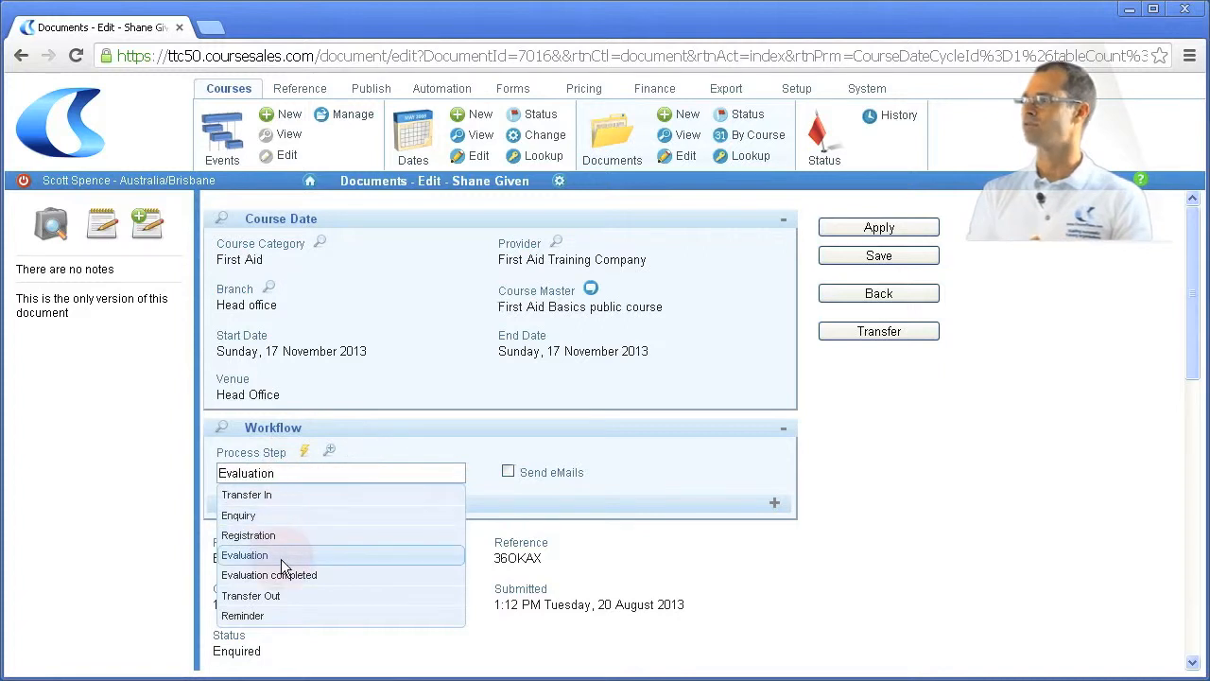
click(281, 616)
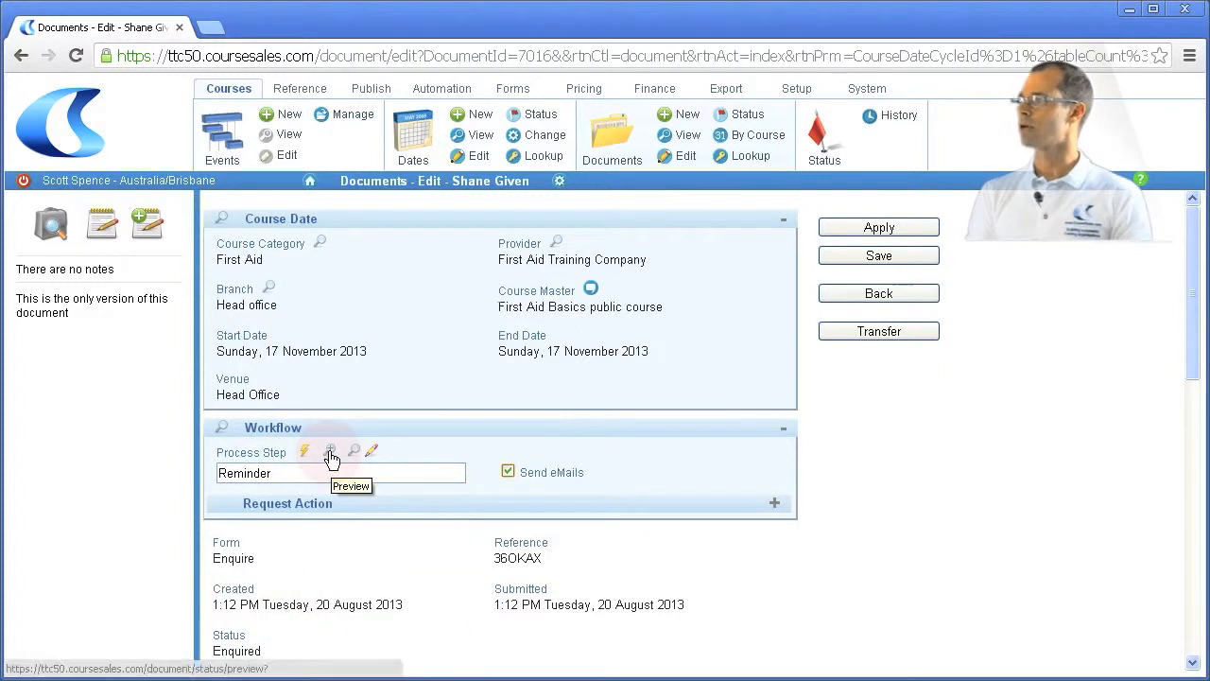
click(326, 452)
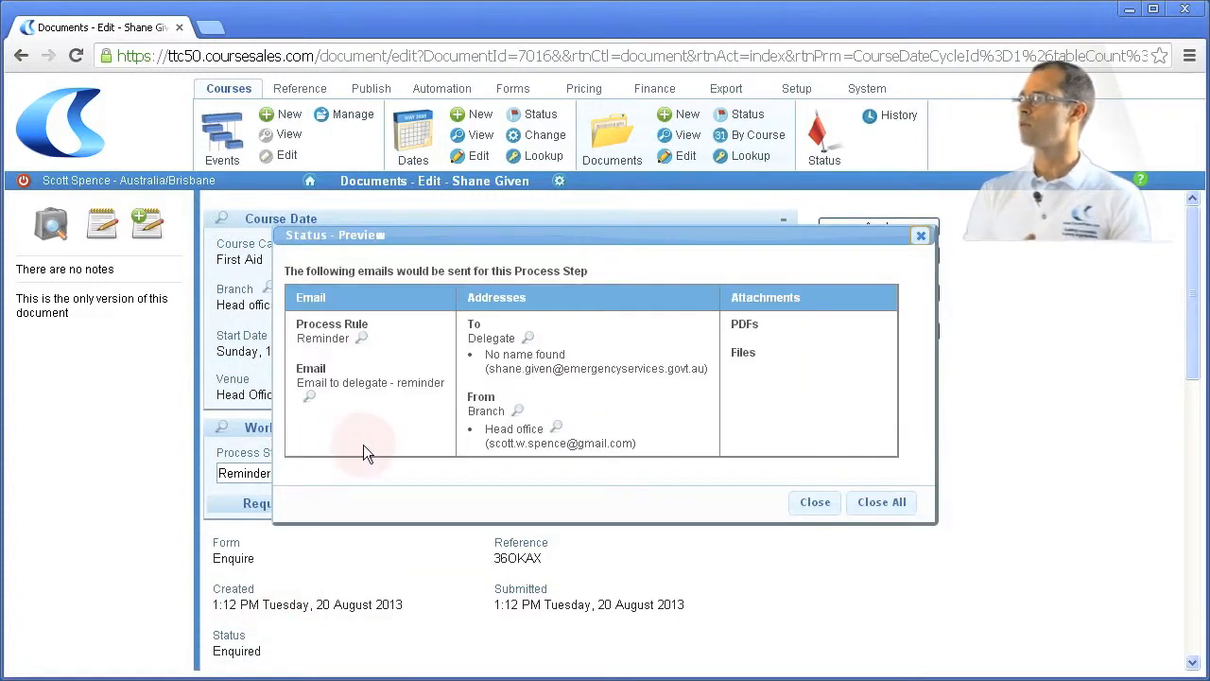